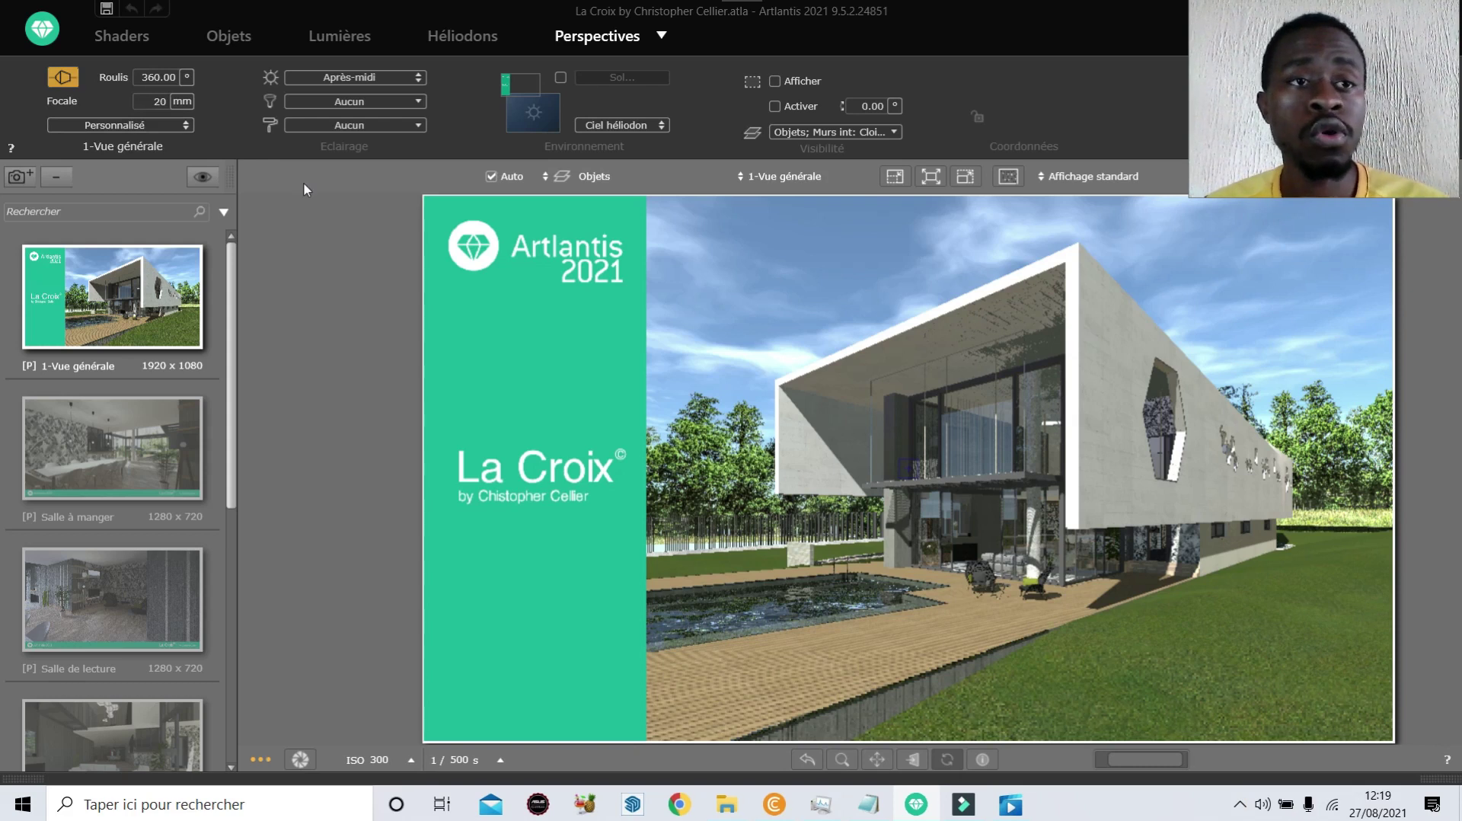
Review the application's file commands and the general preferences, then cancel the preferences dialog
left_click(42, 30)
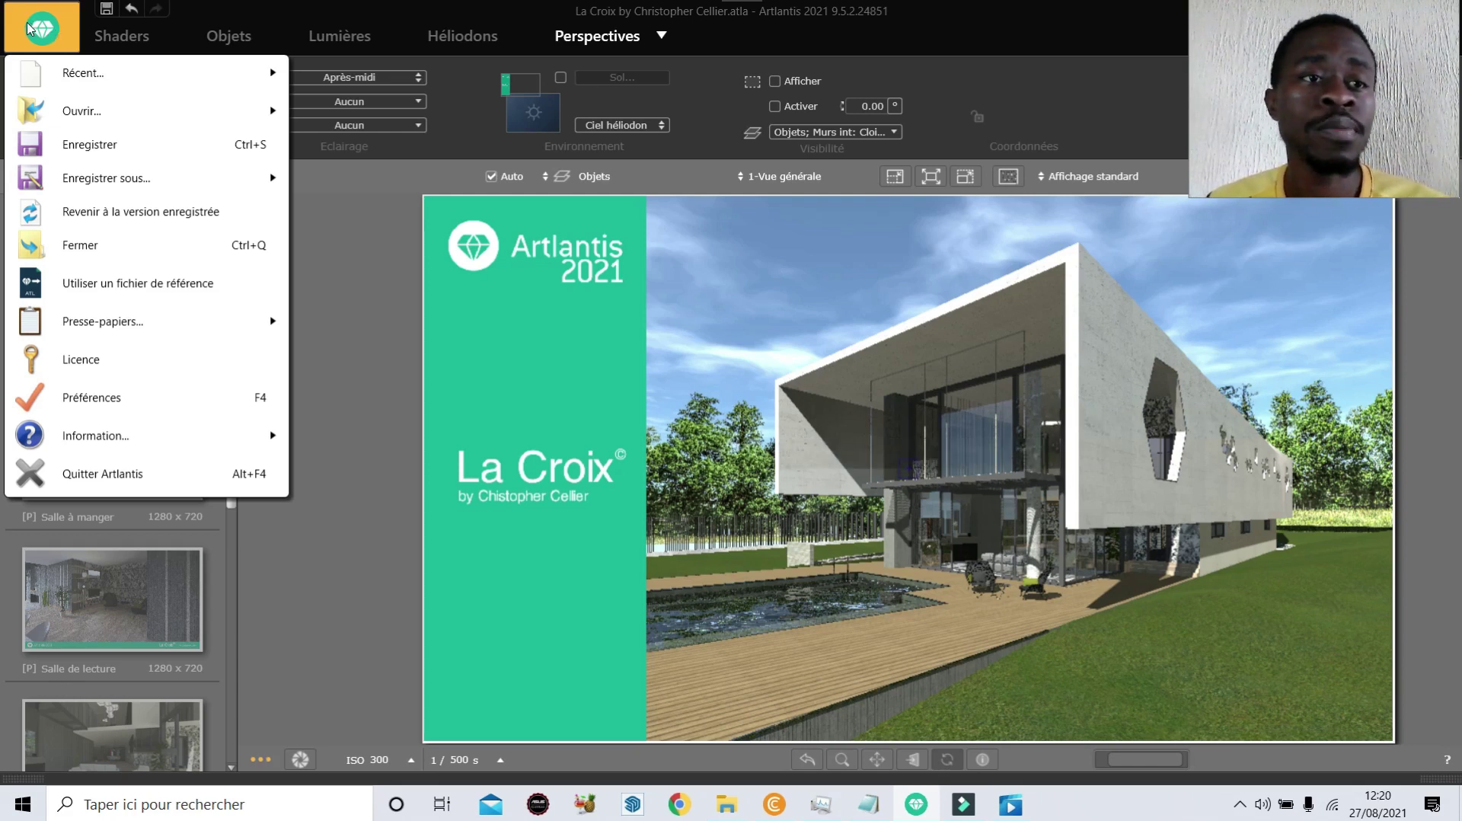
mouse_move(76, 78)
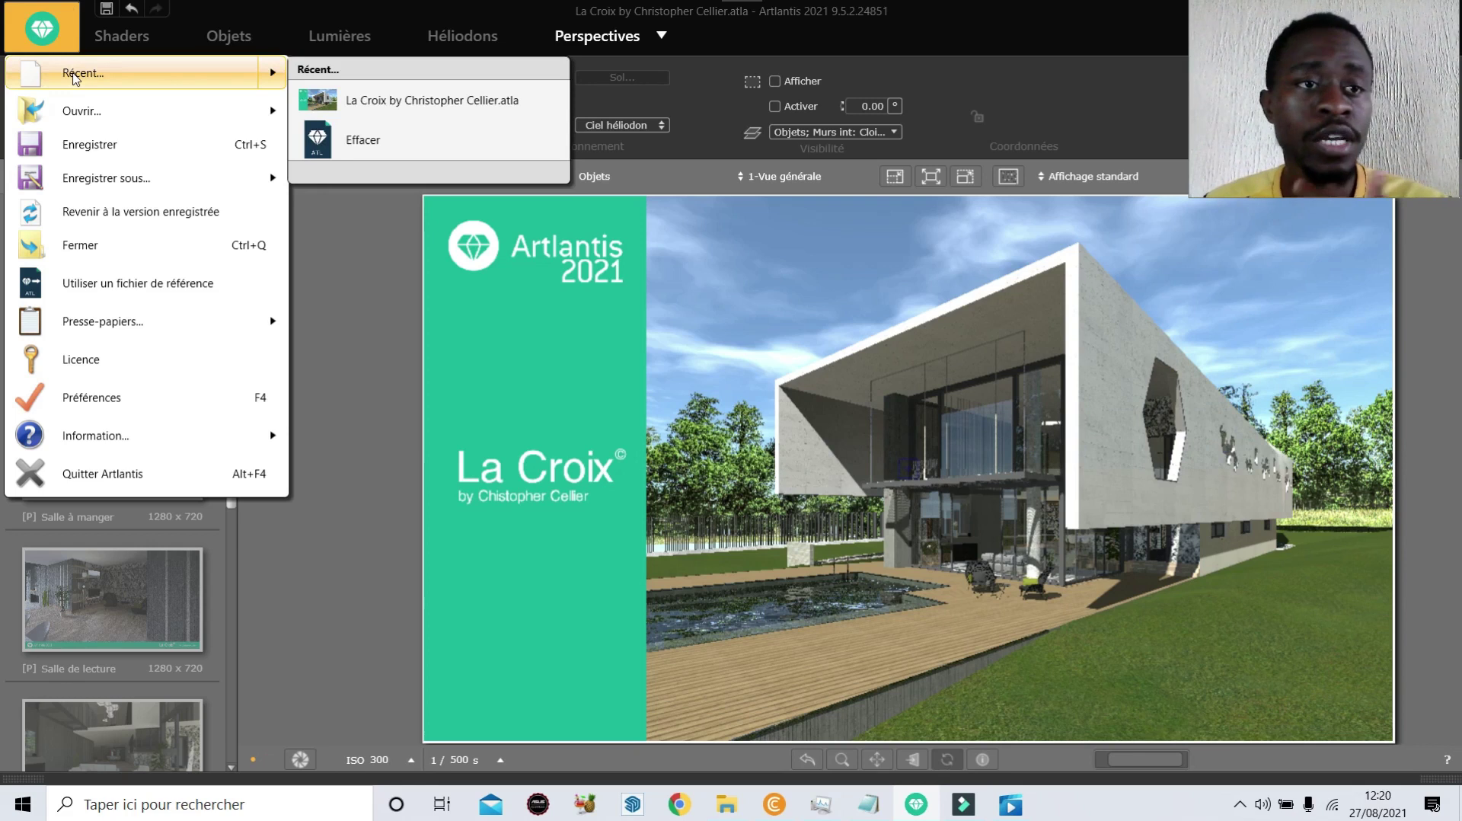
mouse_move(109, 114)
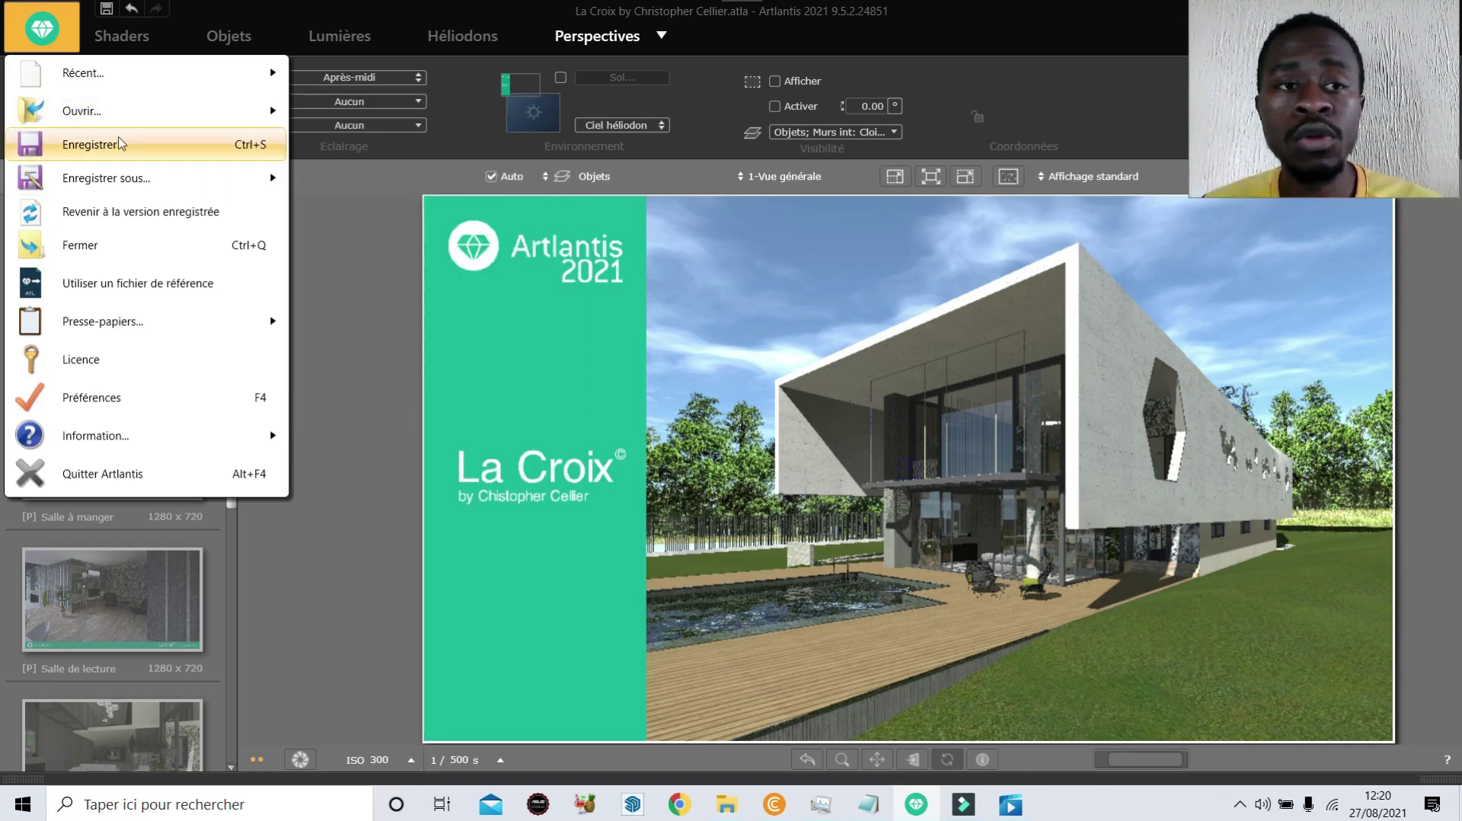
mouse_move(145, 193)
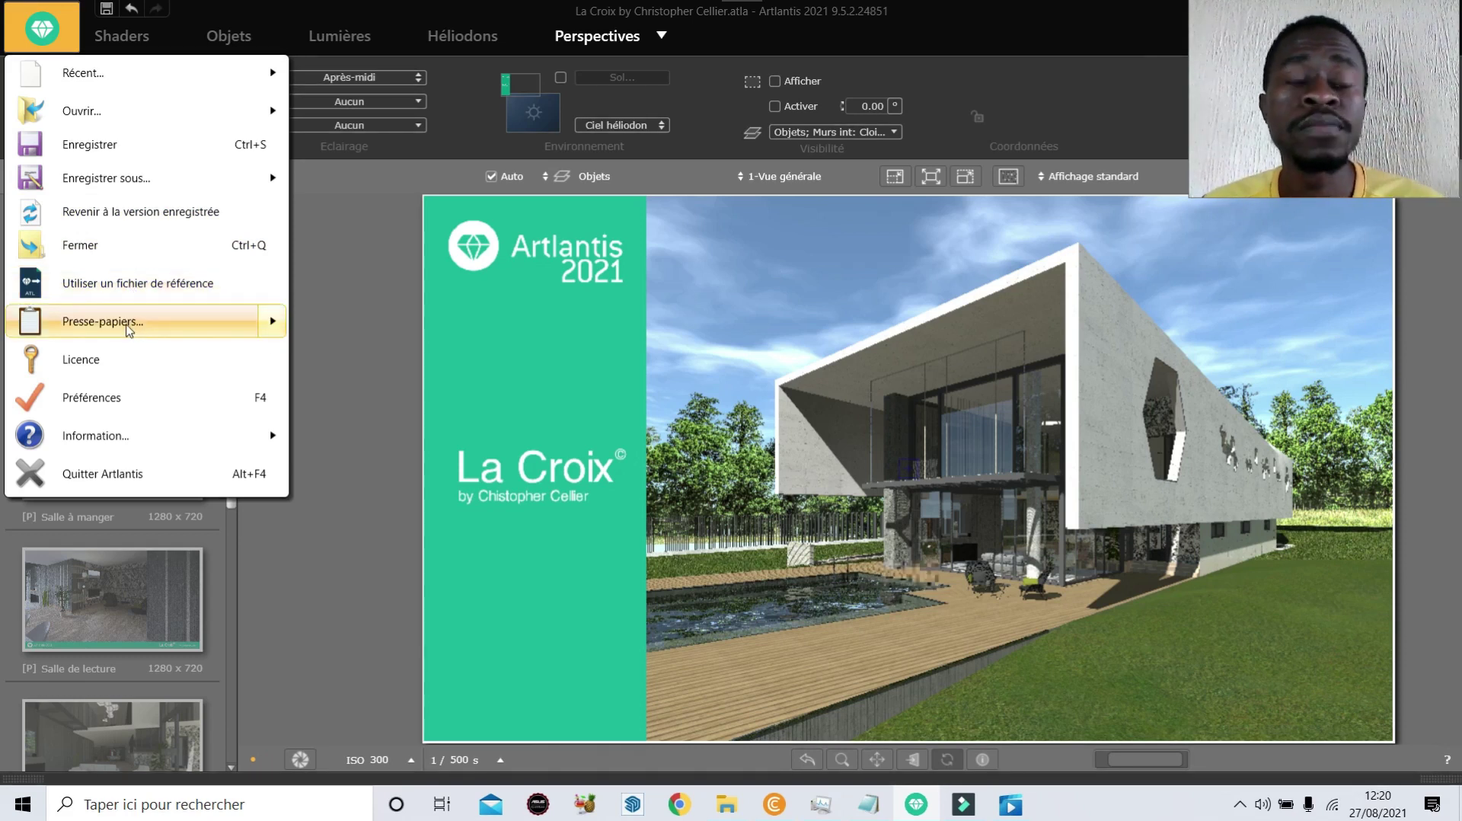
left_click(244, 323)
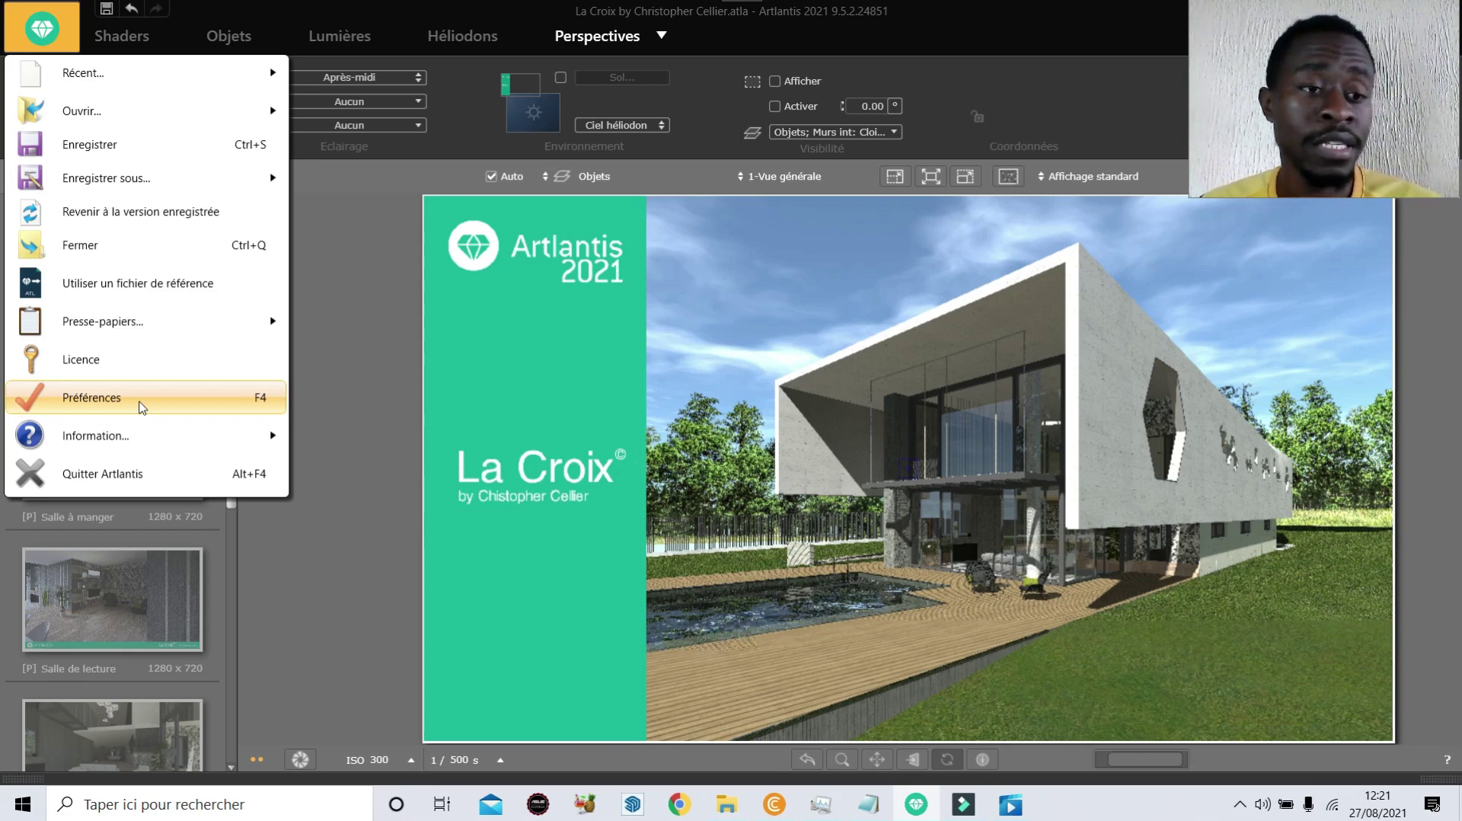
left_click(142, 408)
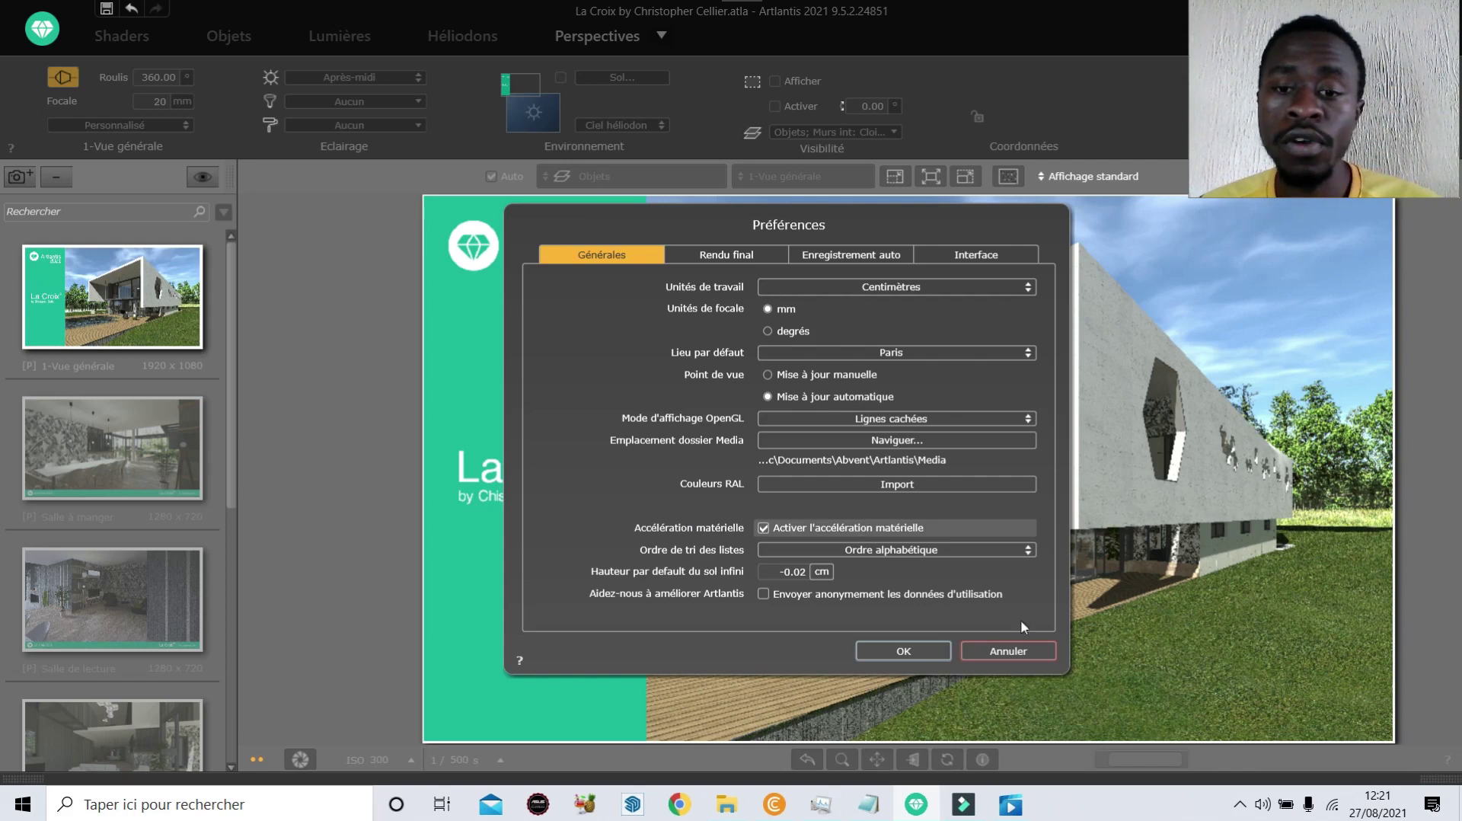
left_click(1008, 650)
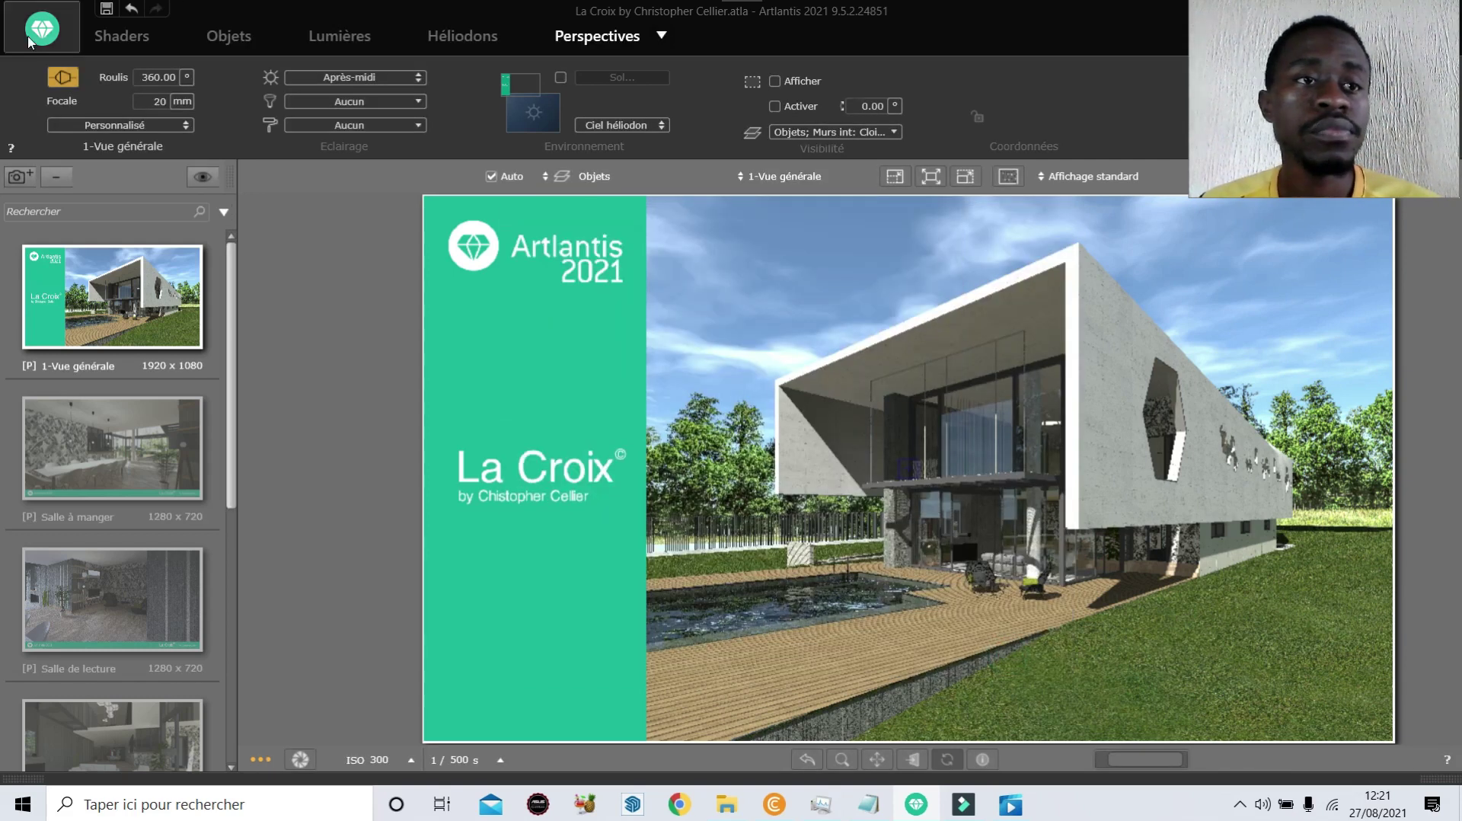
Review the application's remaining commands, including licence, information and quit, and return to the scene
left_click(30, 42)
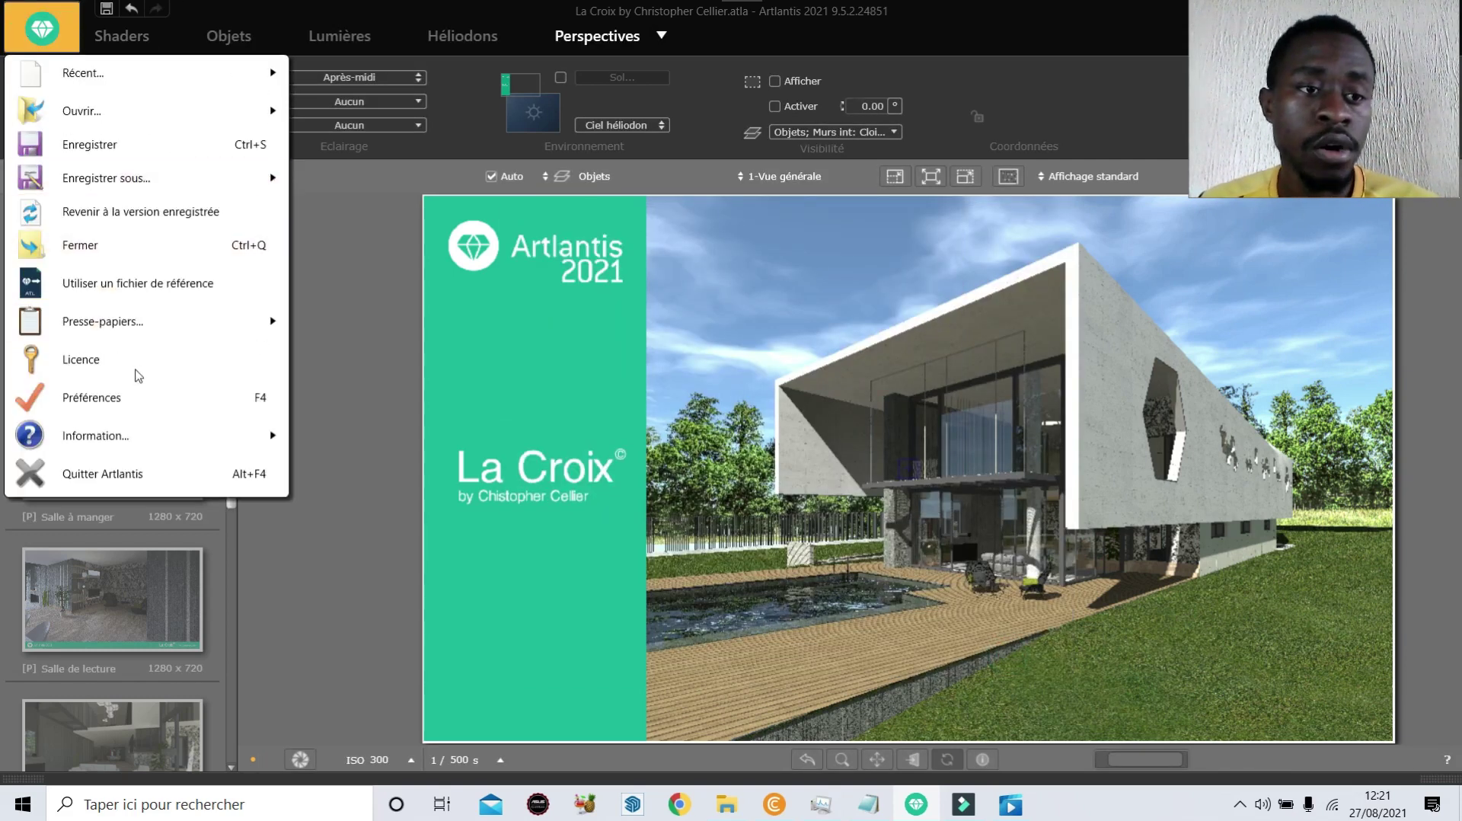
mouse_move(137, 440)
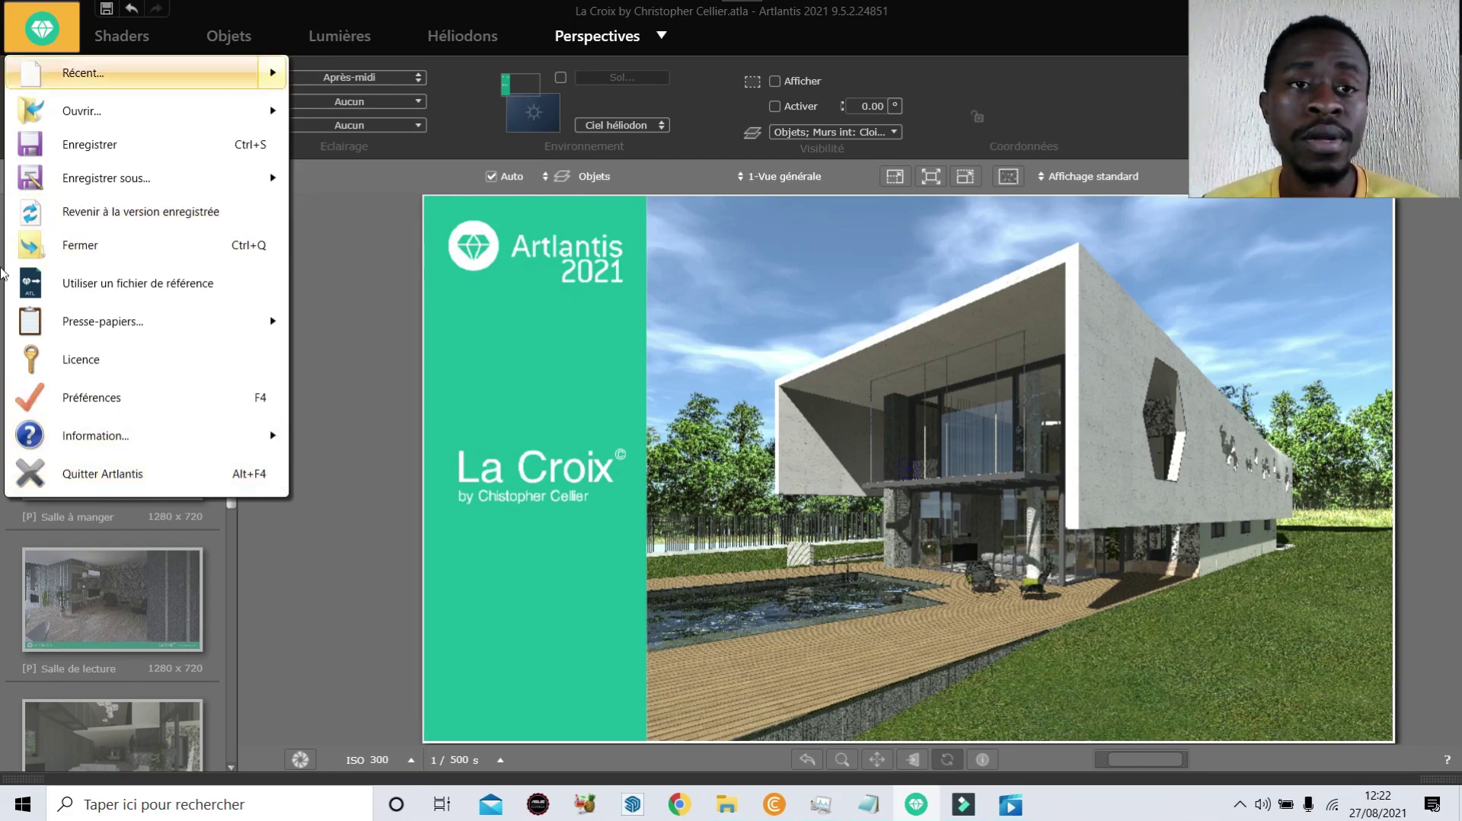
left_click(474, 123)
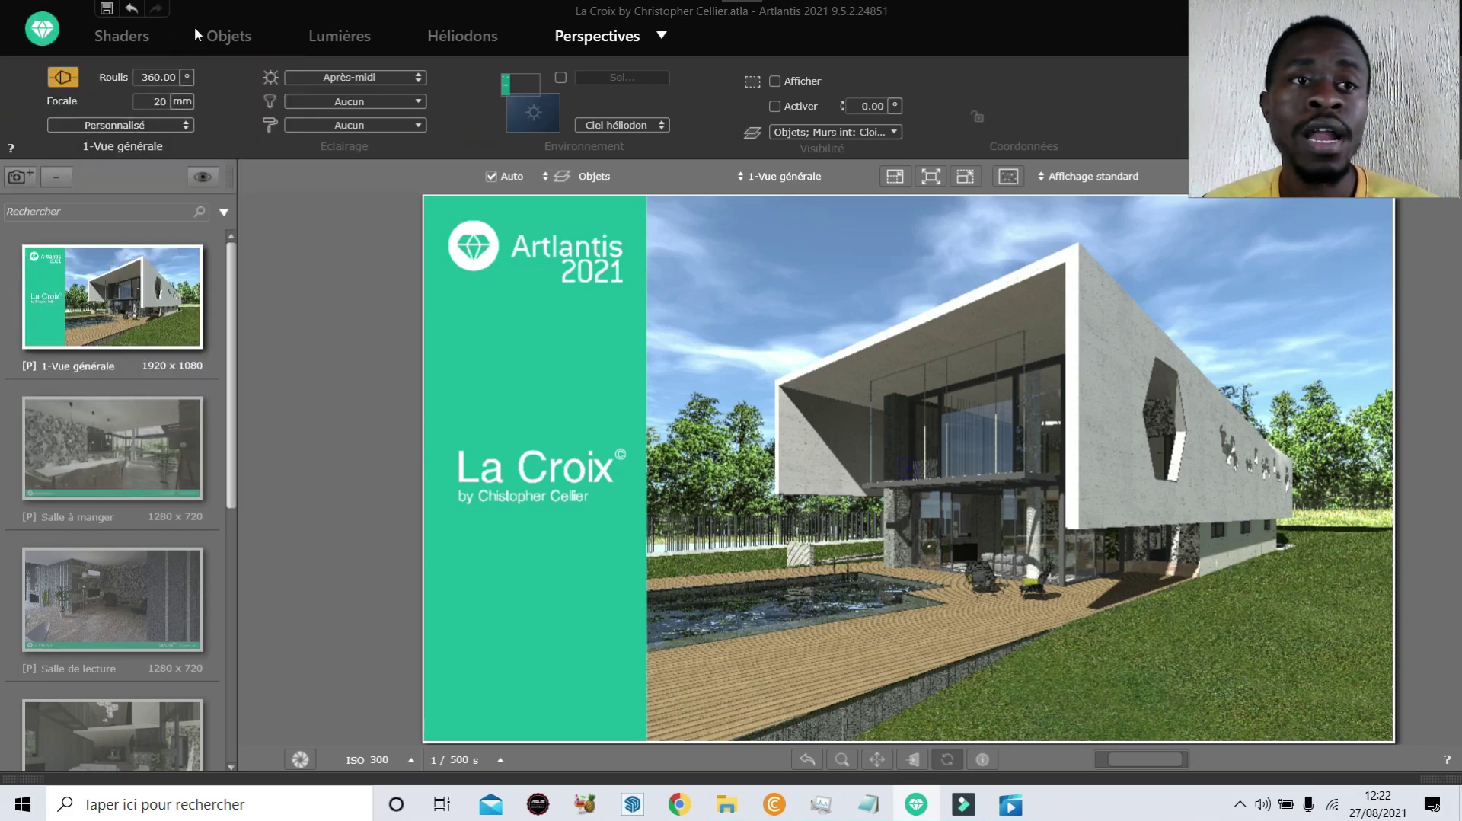
Examine the settings and lists of the Shaders, Objets, Lumières and Héliodons inspectors, ending on Perspectives
left_click(122, 38)
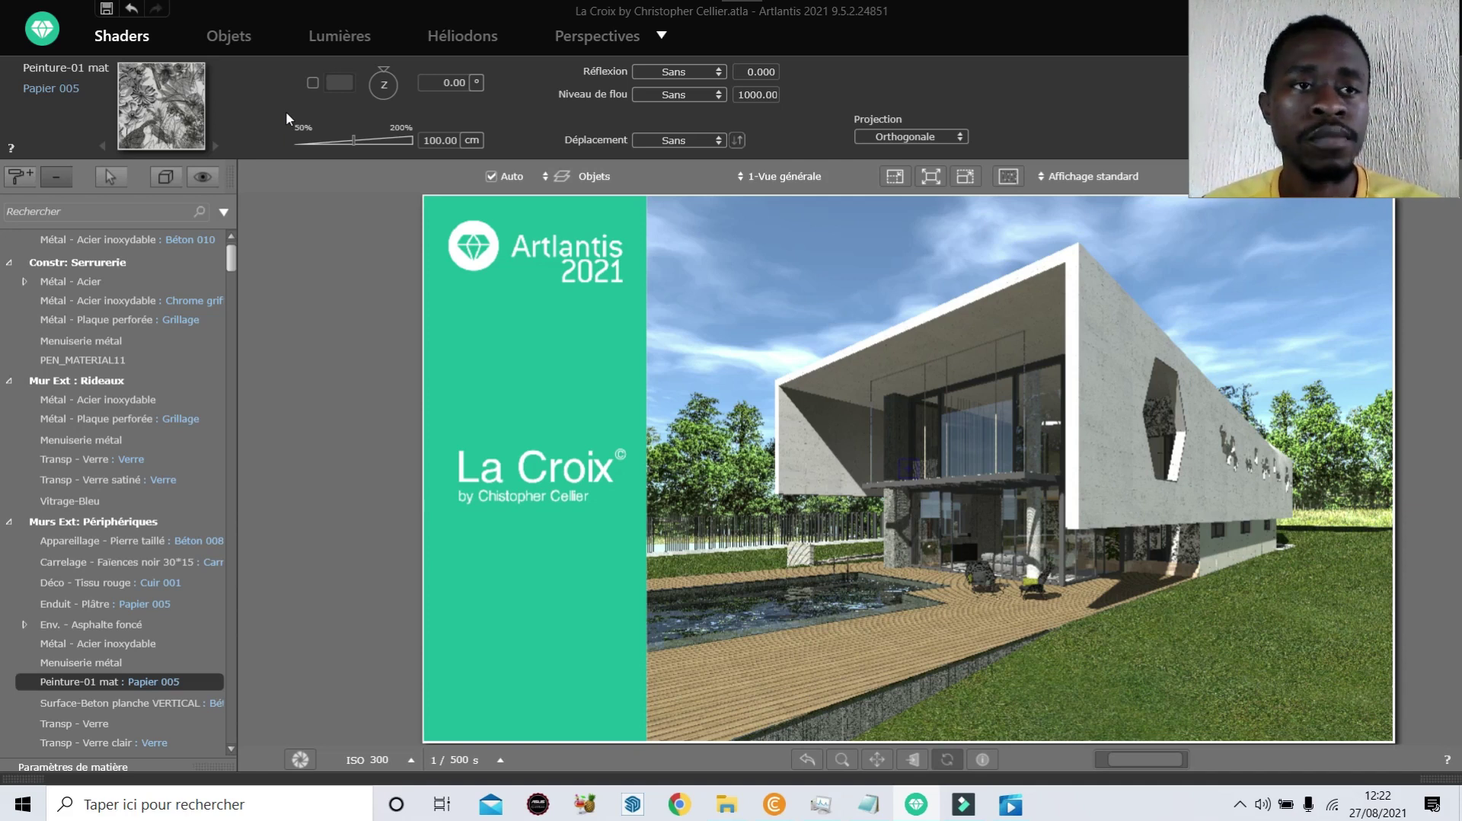
left_click(231, 36)
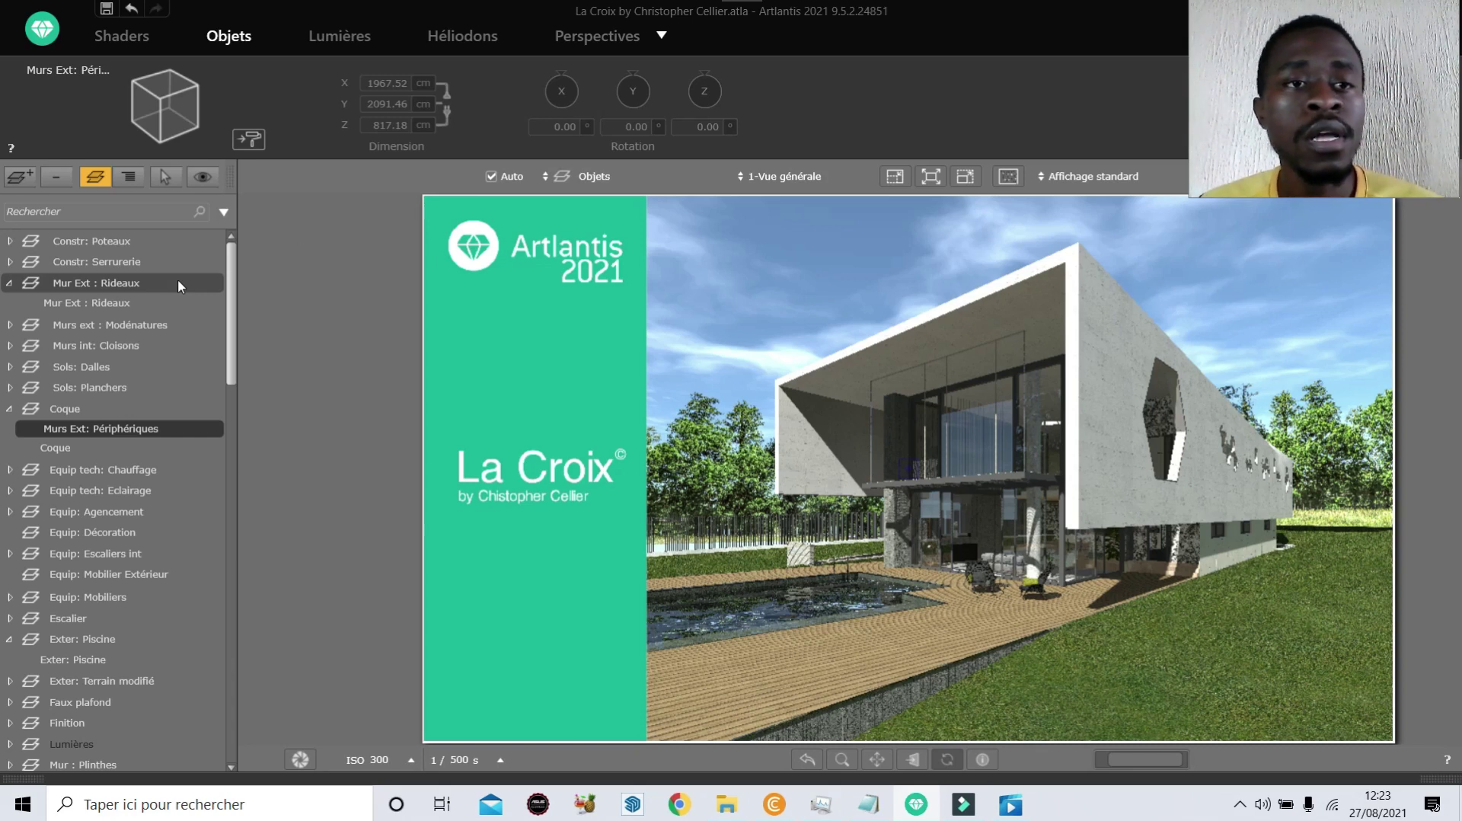
left_click(340, 39)
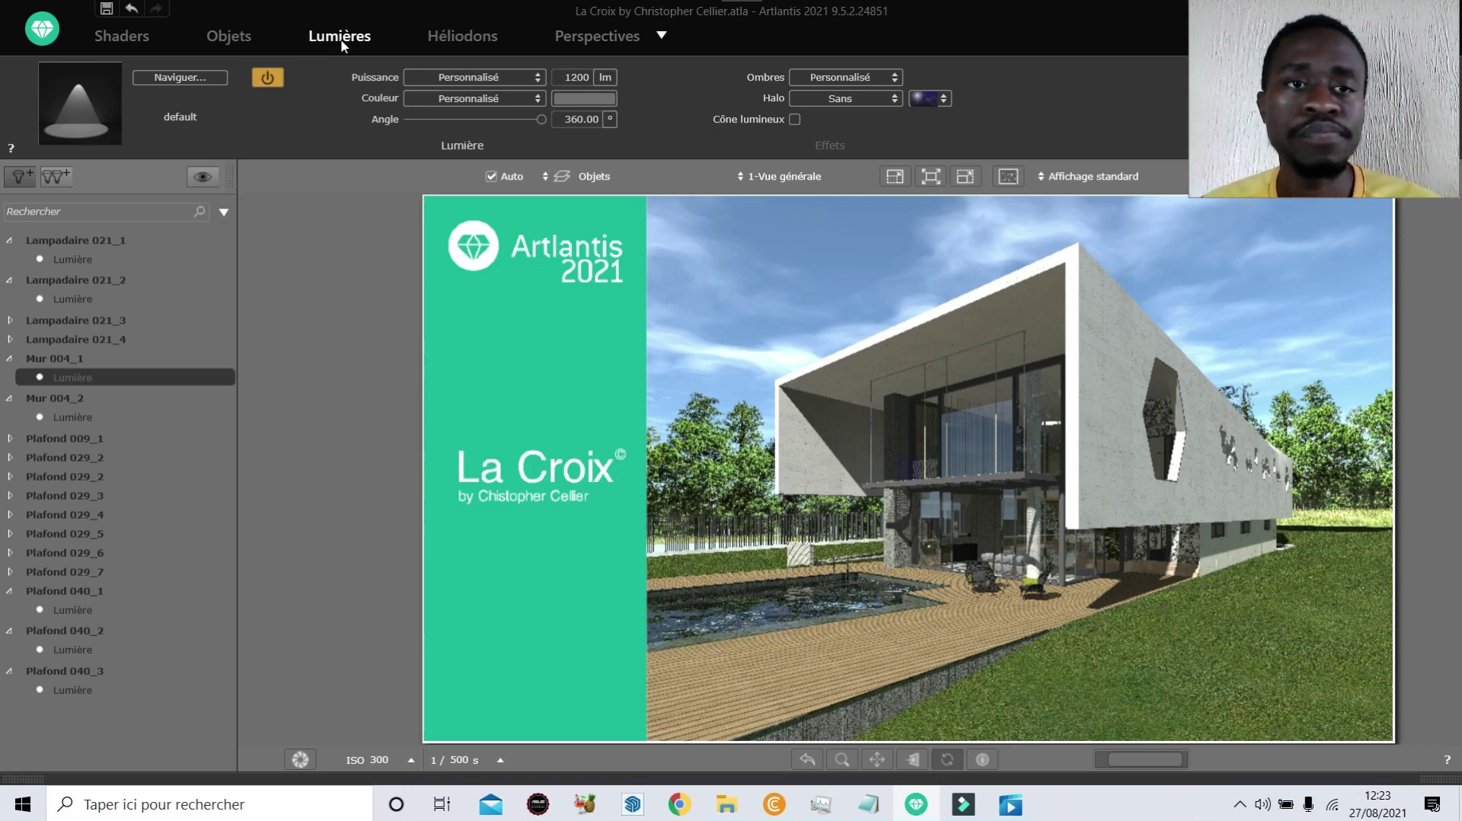
left_click(449, 43)
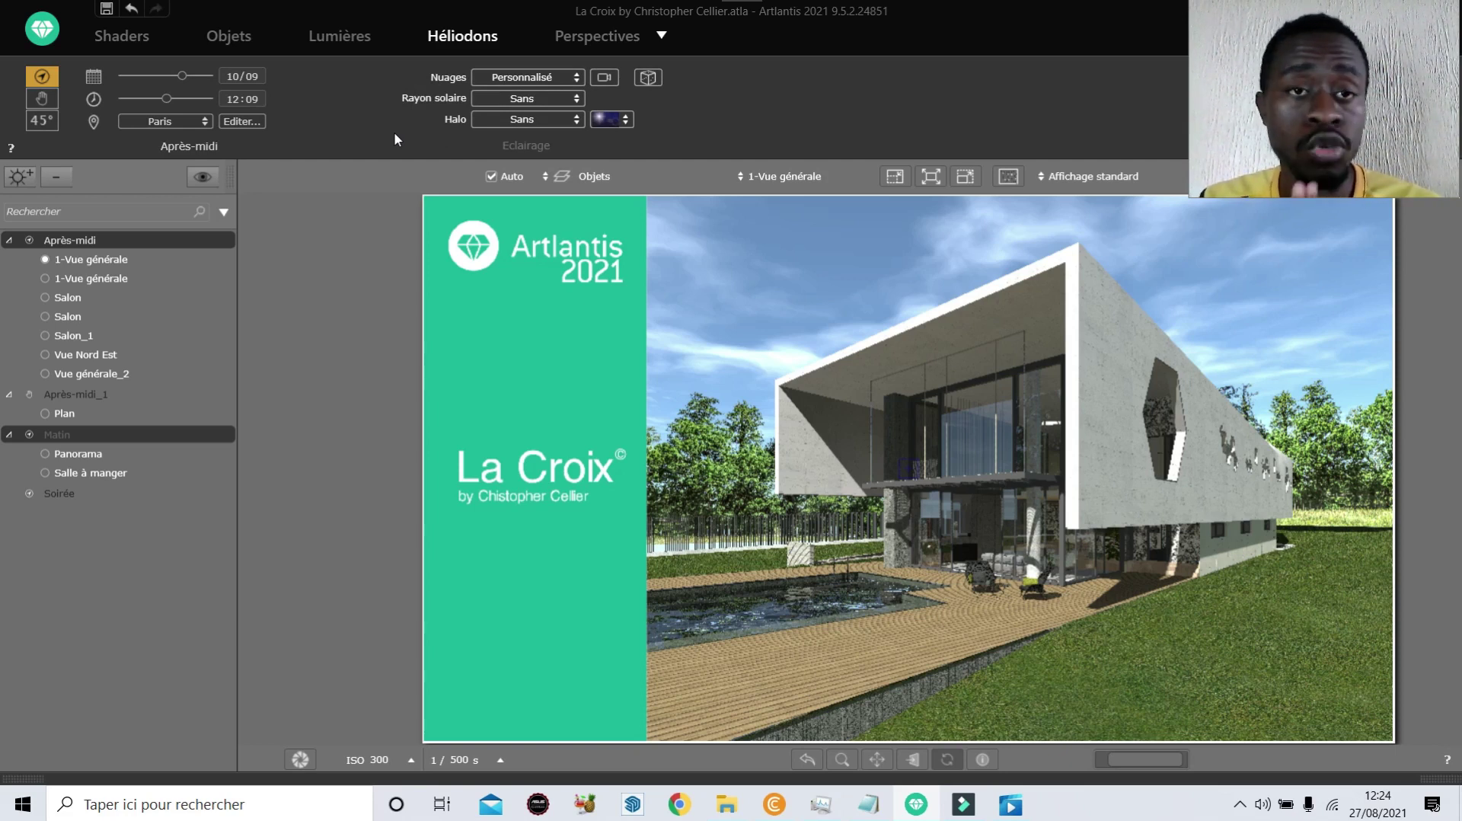
left_click(577, 46)
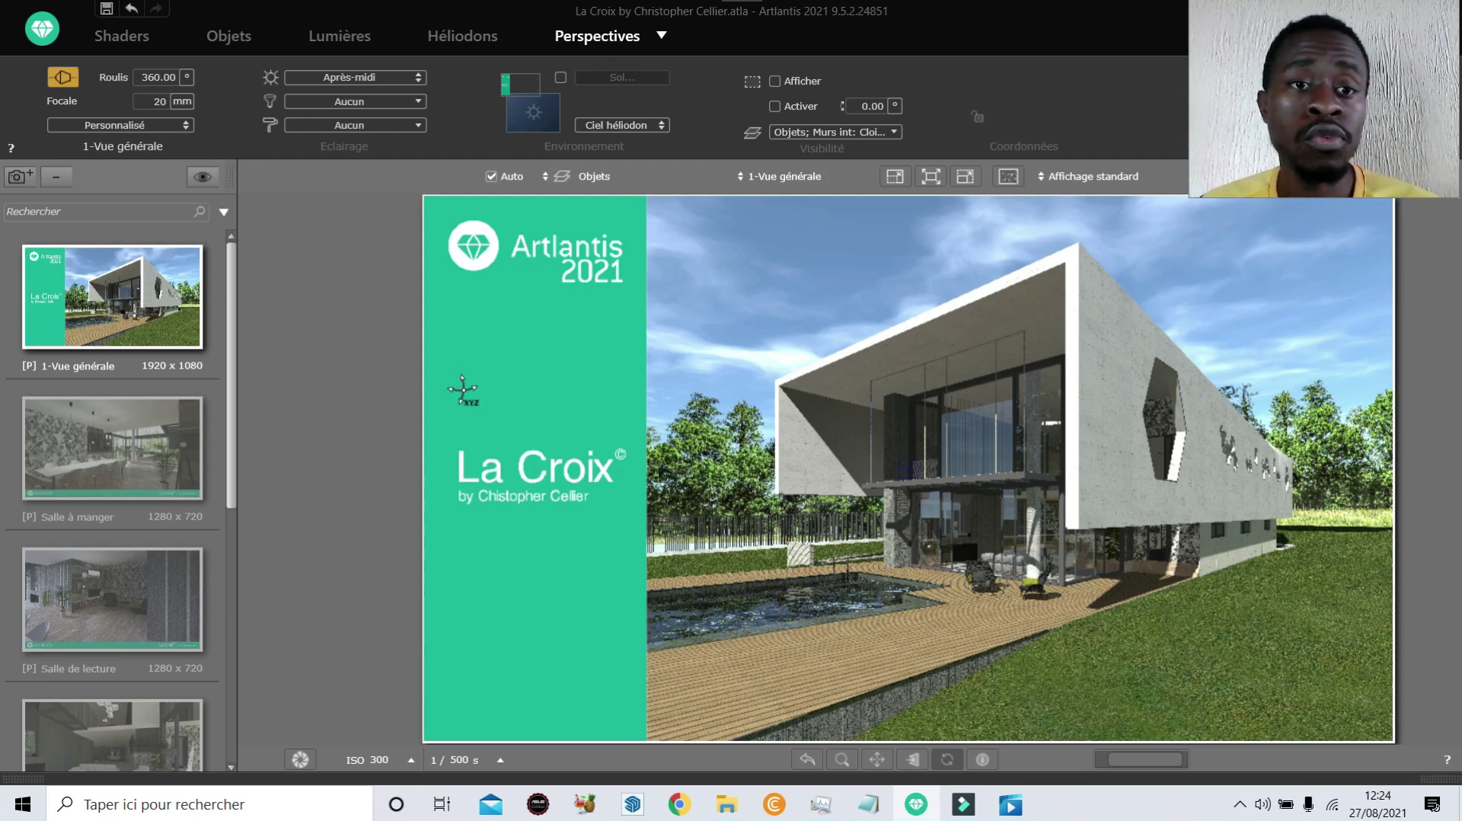
Look through the saved perspective views and make Salle à manger the active view
scroll(160, 346, "down", 3)
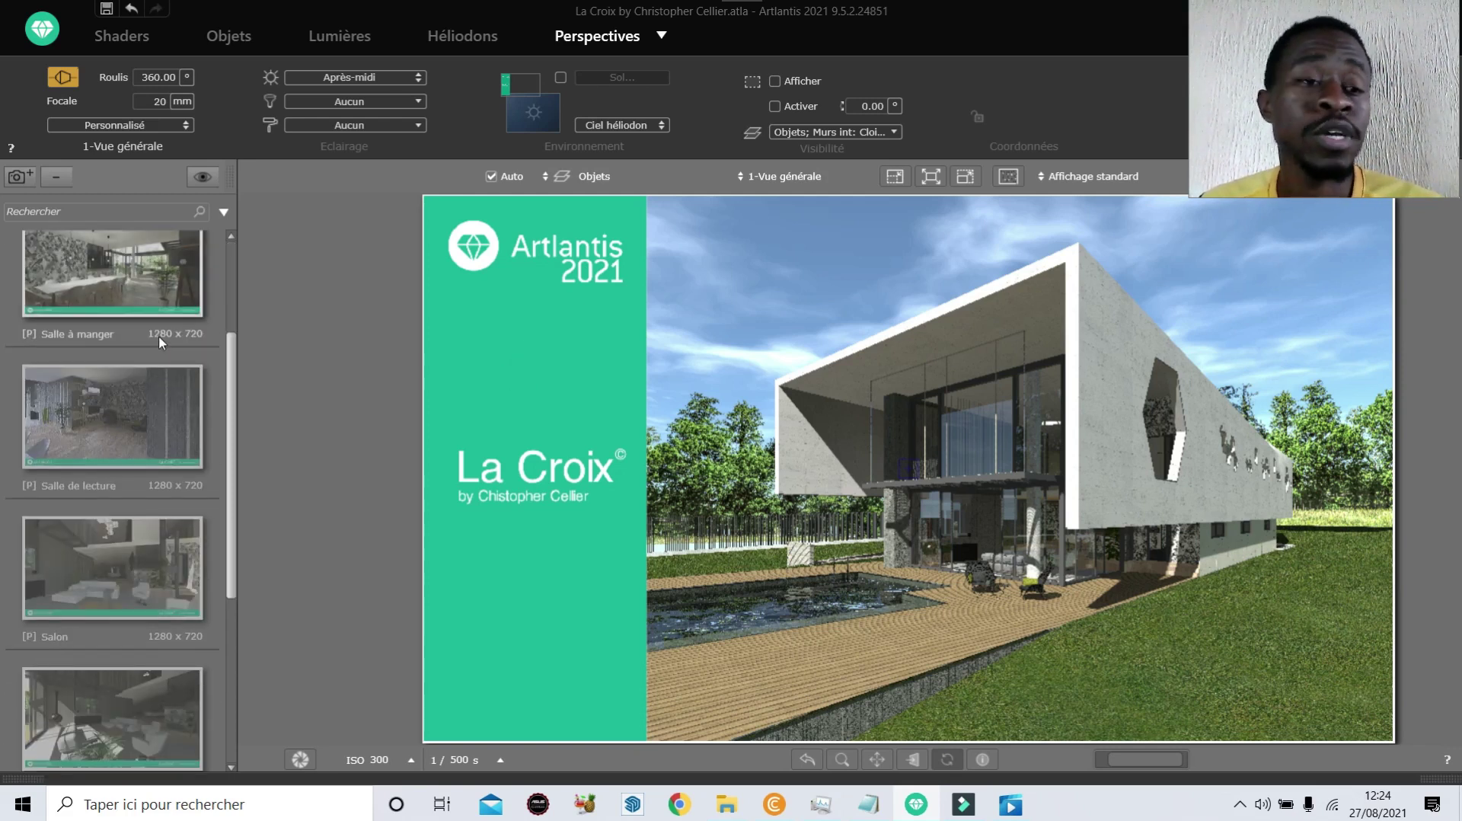
scroll(158, 335, "up", 3)
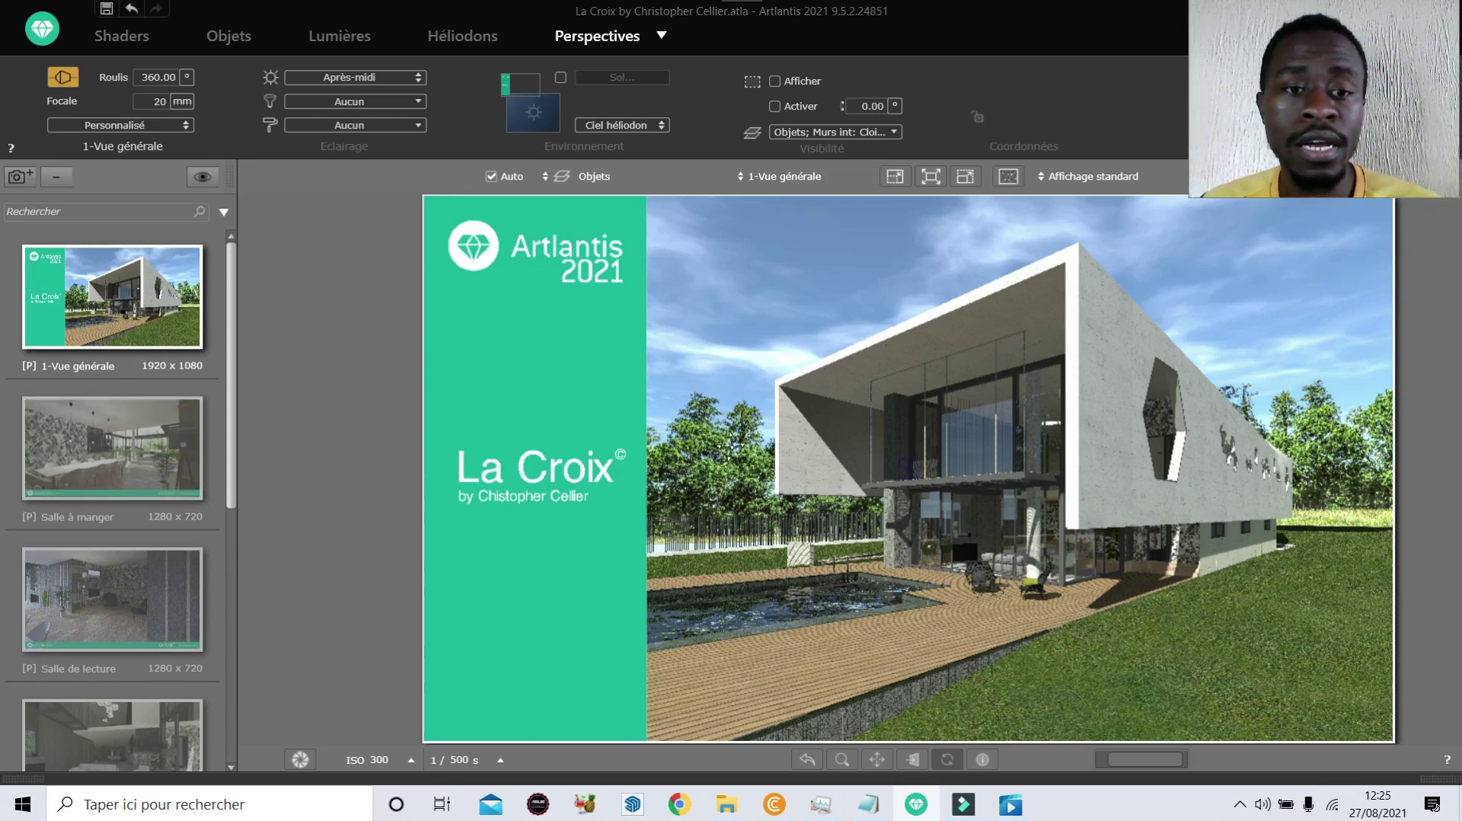
left_click(143, 440)
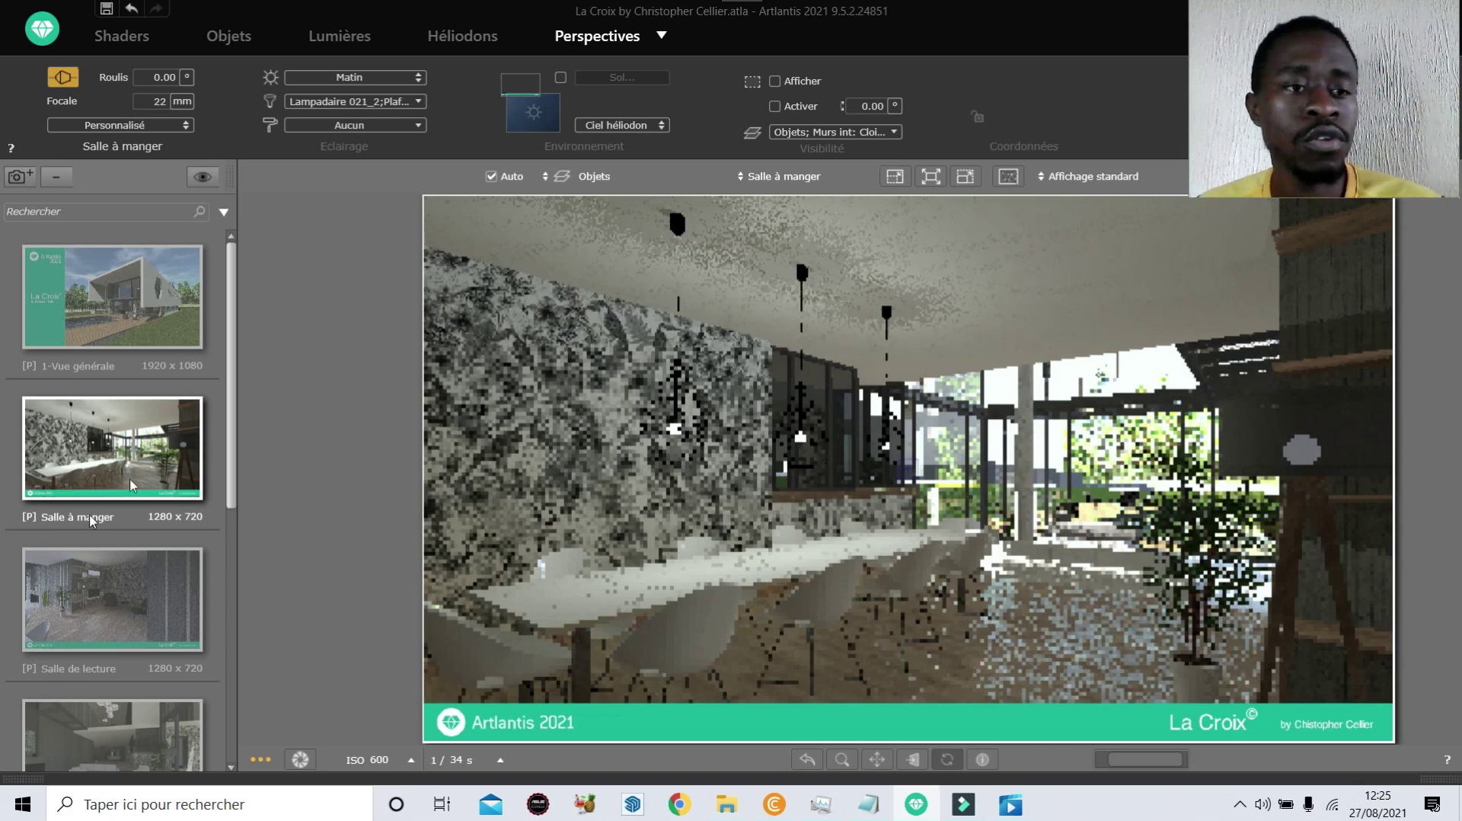
scroll(174, 467, "down", 5)
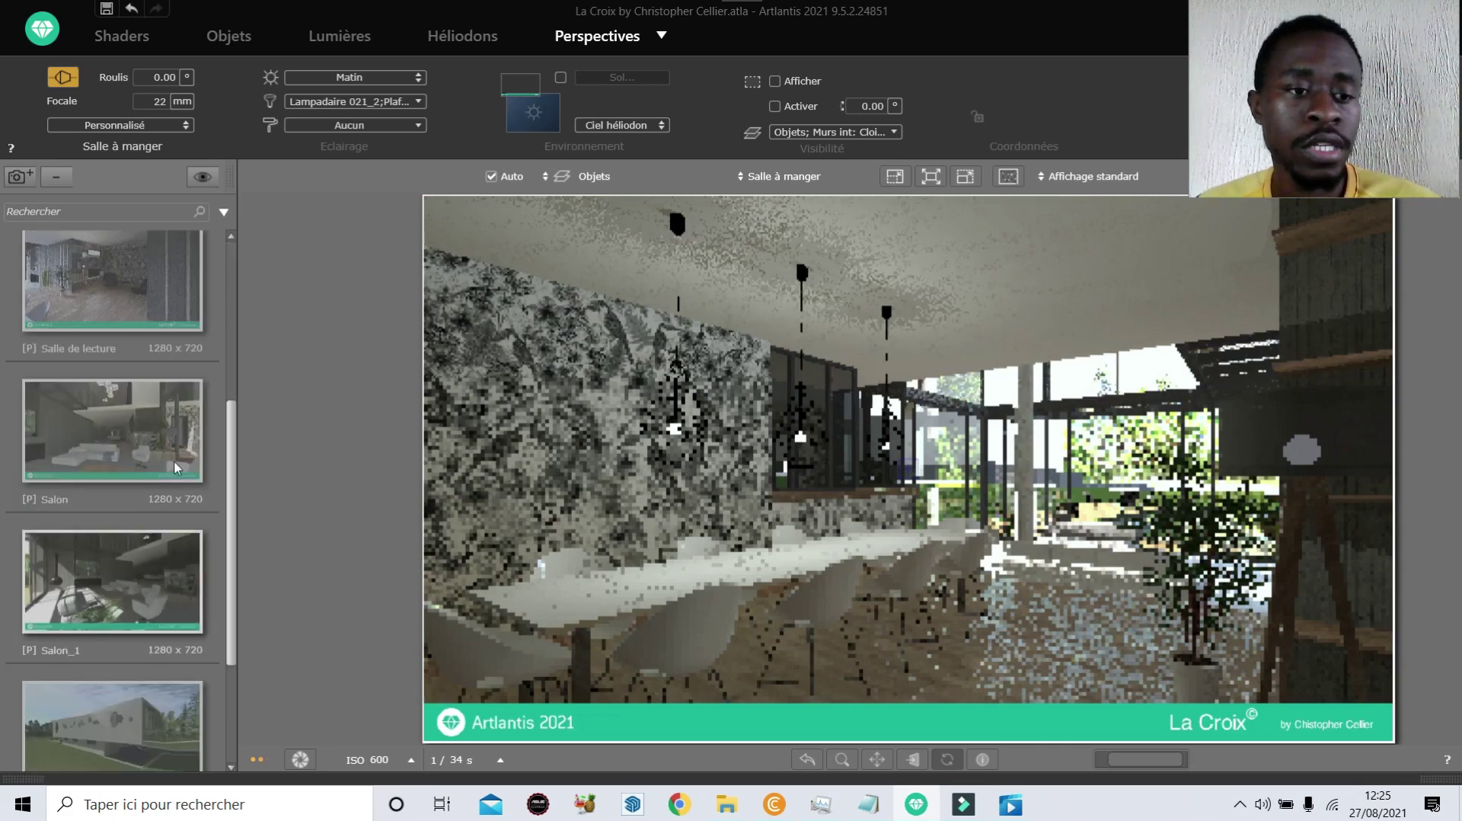
scroll(174, 467, "down", 2)
scroll(175, 467, "up", 3)
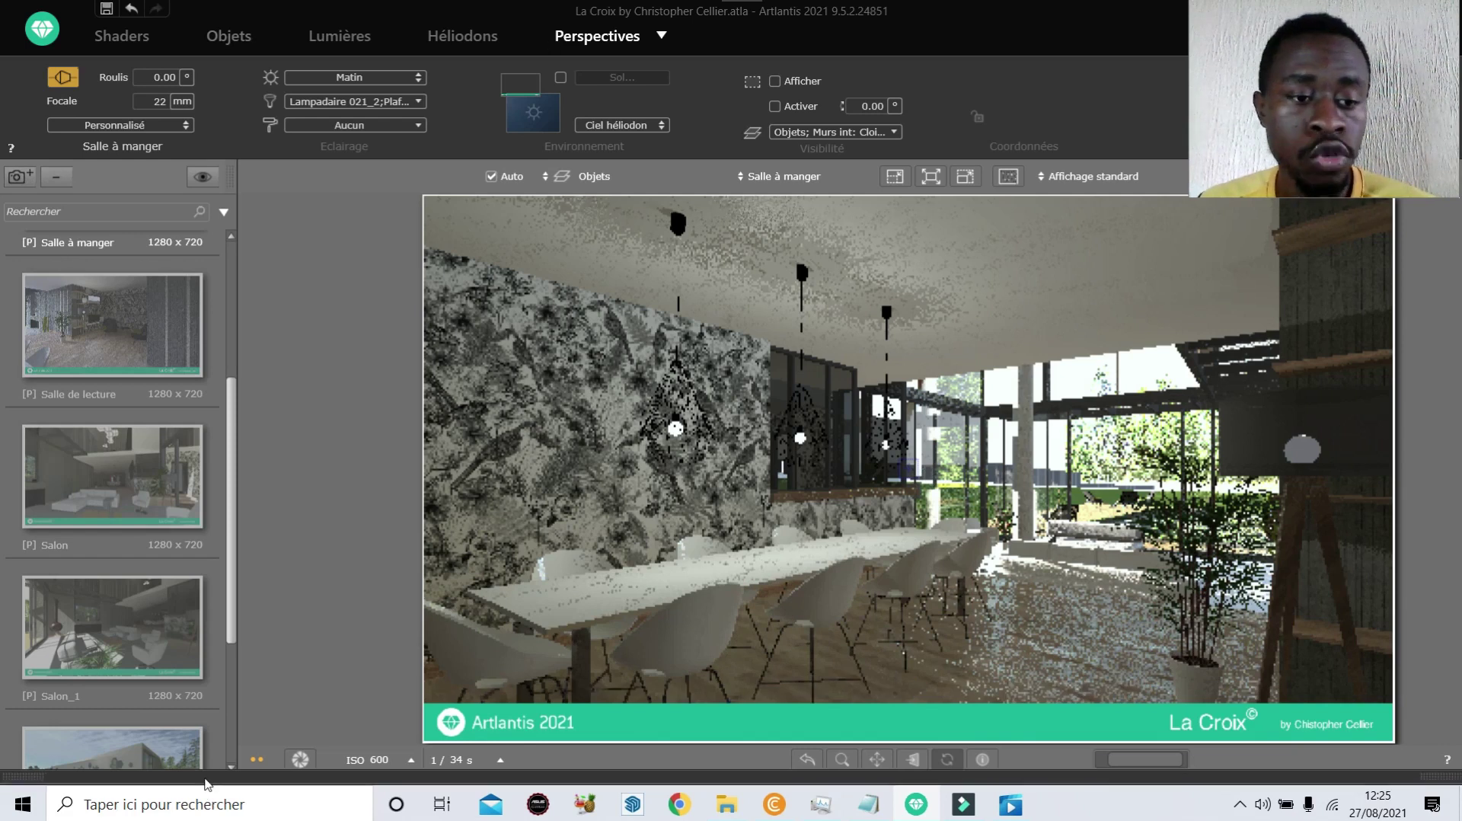
Browse the catalogue's shader categories: basic materials, bricks, carpets, concretes, and soils and grasses
left_click(207, 781)
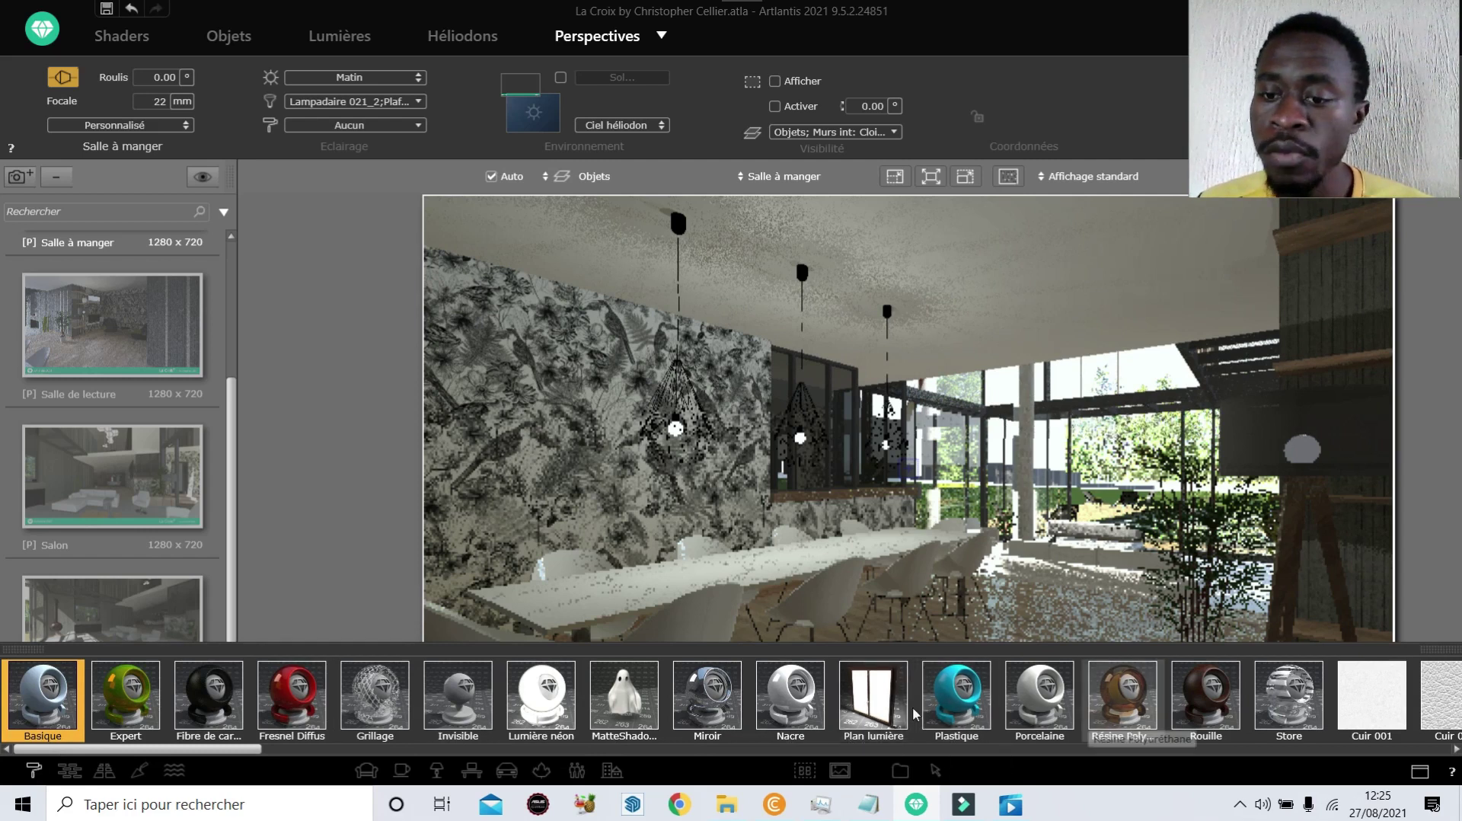
left_click(73, 775)
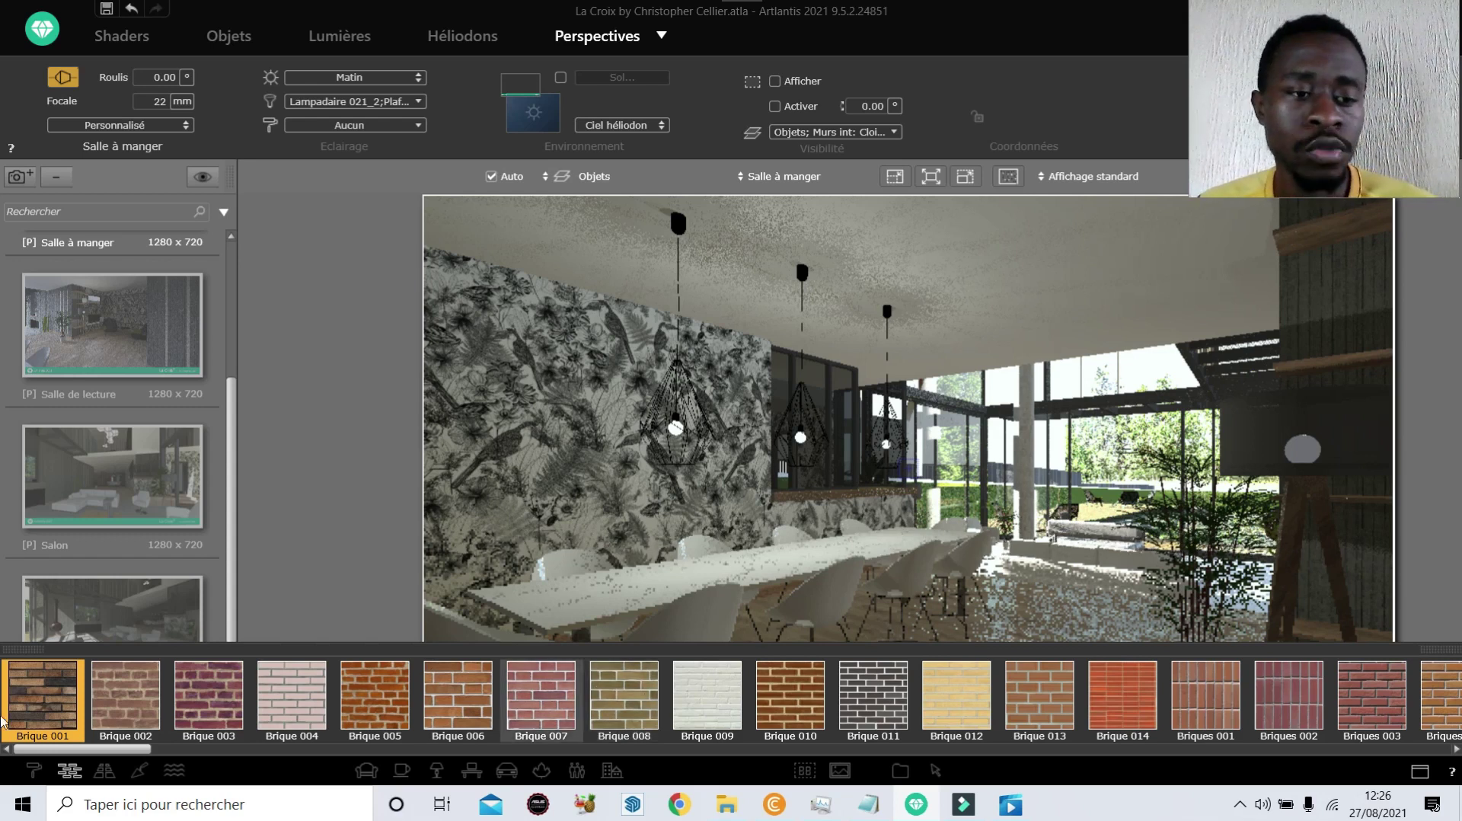
left_click(106, 771)
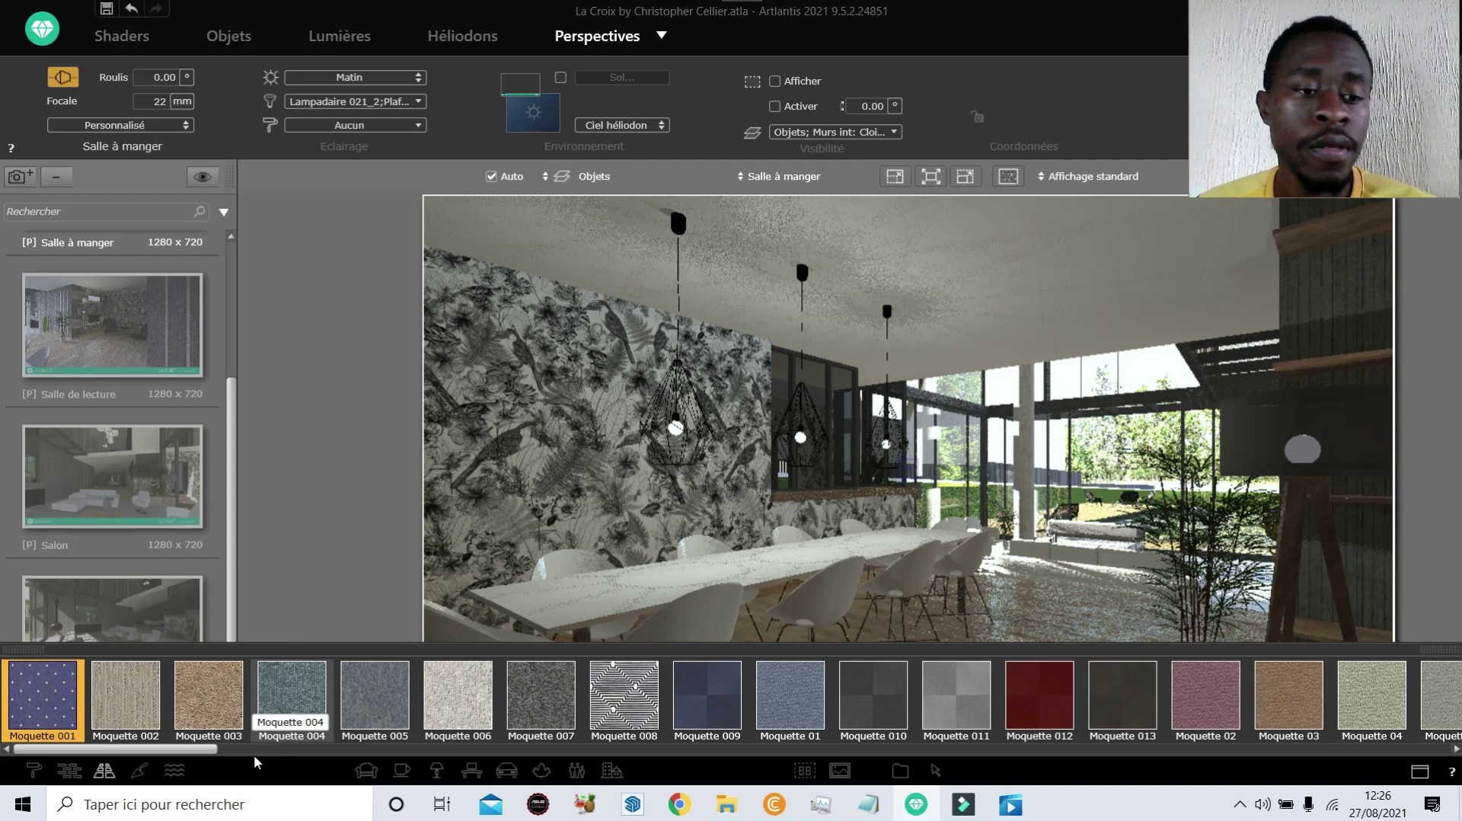
left_click(137, 770)
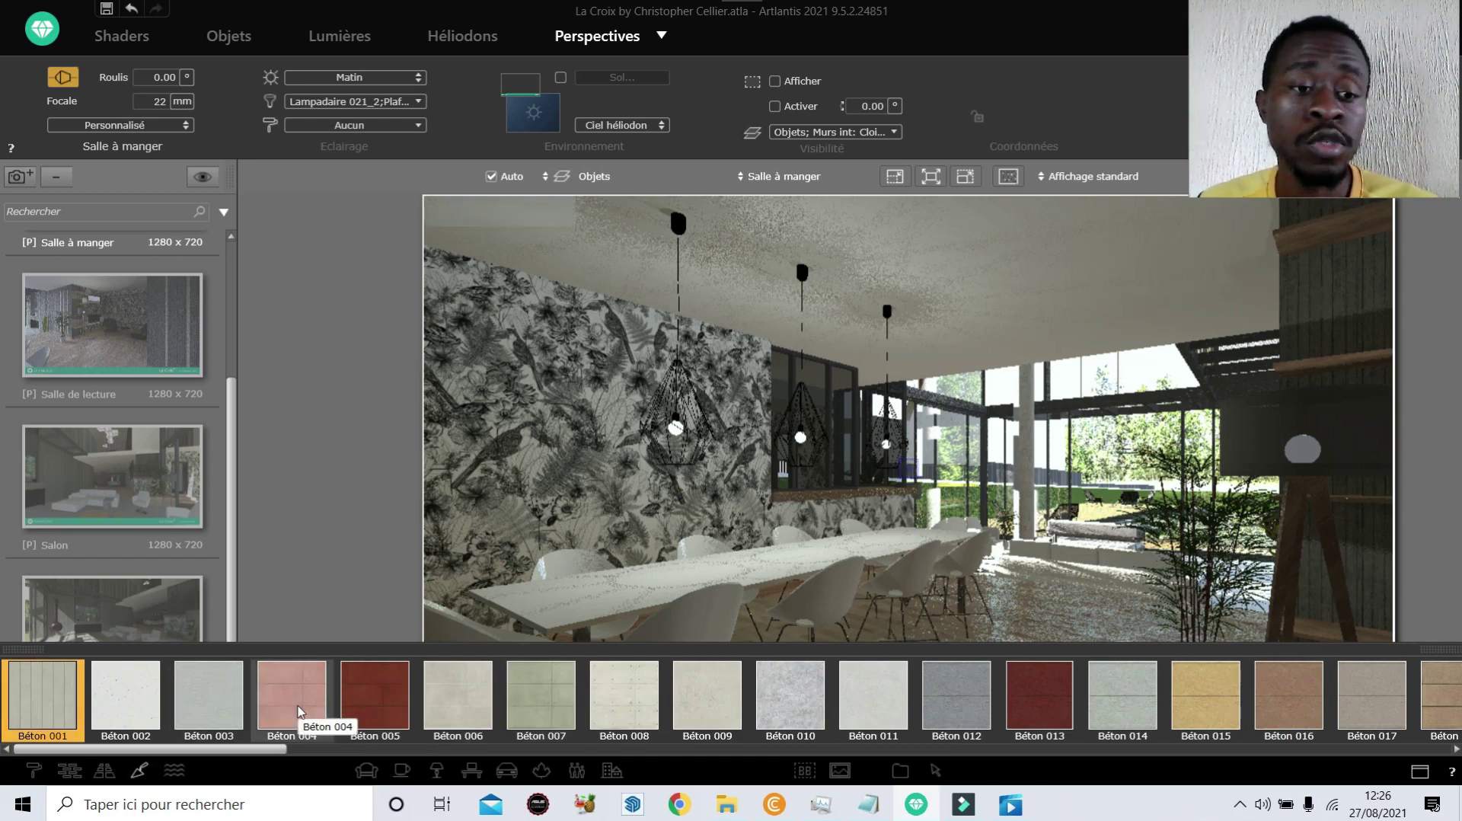
left_click(177, 772)
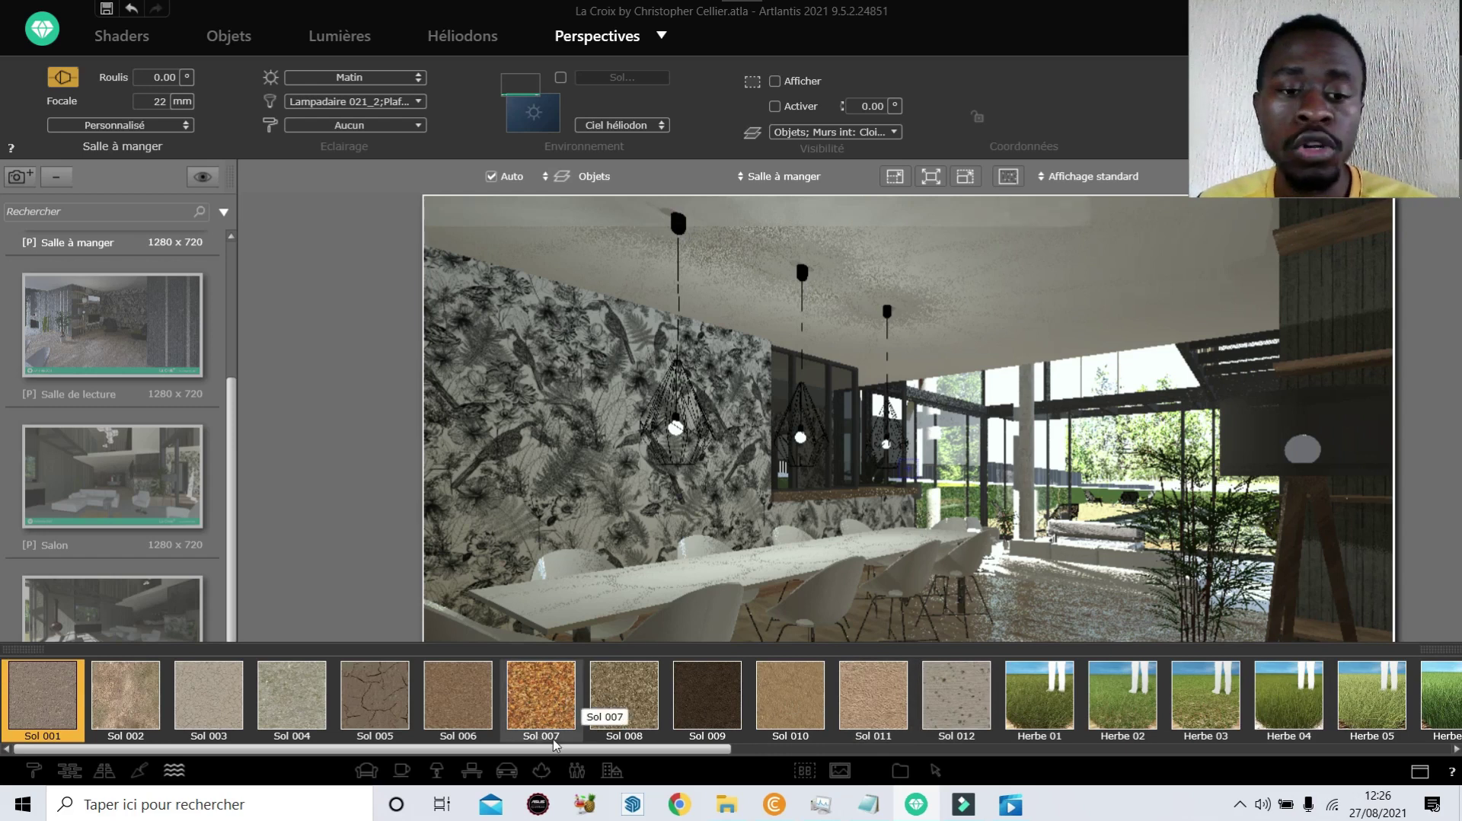
left_click_drag(551, 754, 1201, 774)
scroll(992, 704, "down", 3)
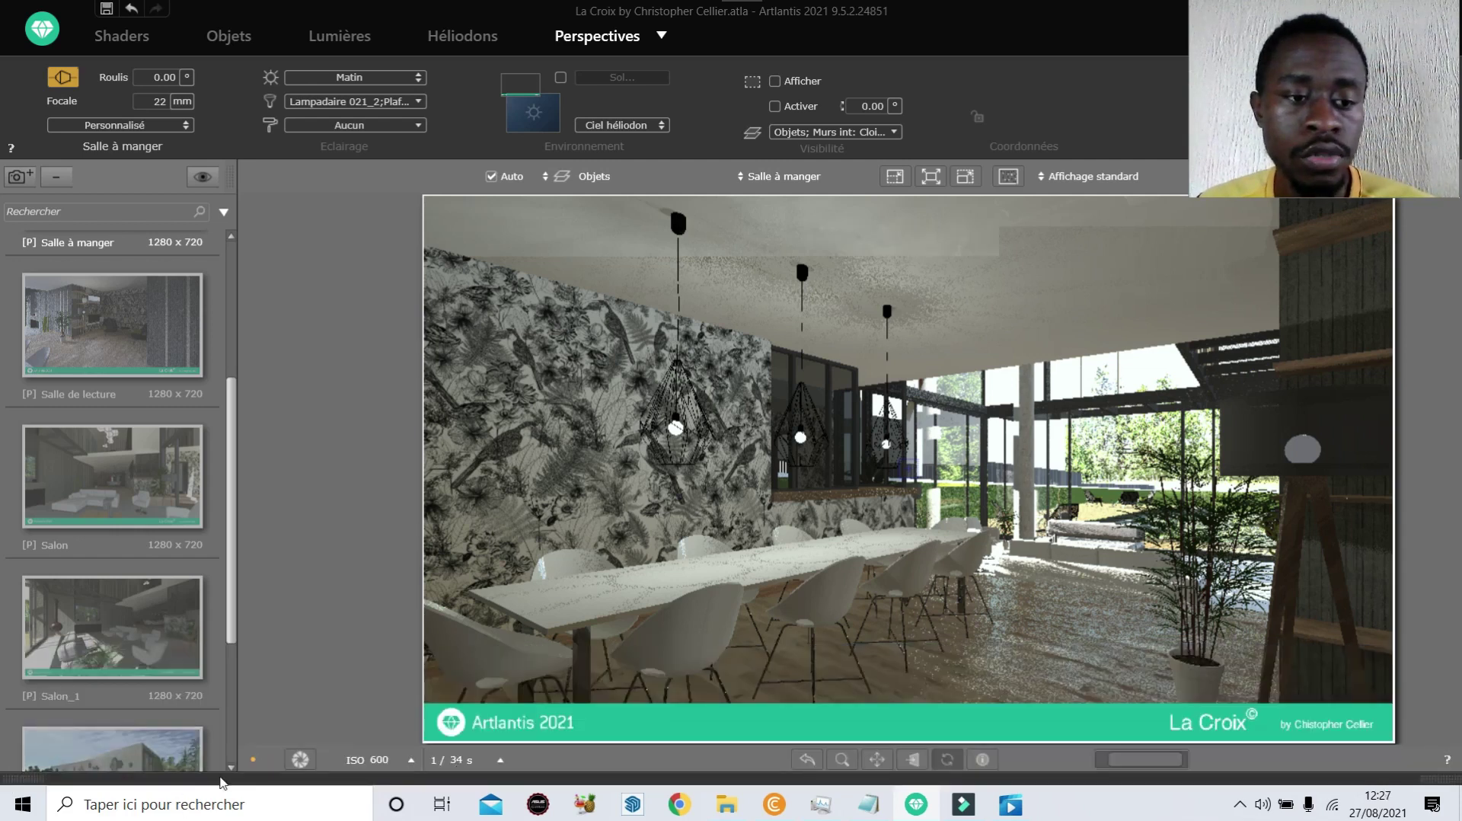
Browse the catalogue's furniture and decorative accessory objects
mouse_move(221, 780)
left_click(368, 772)
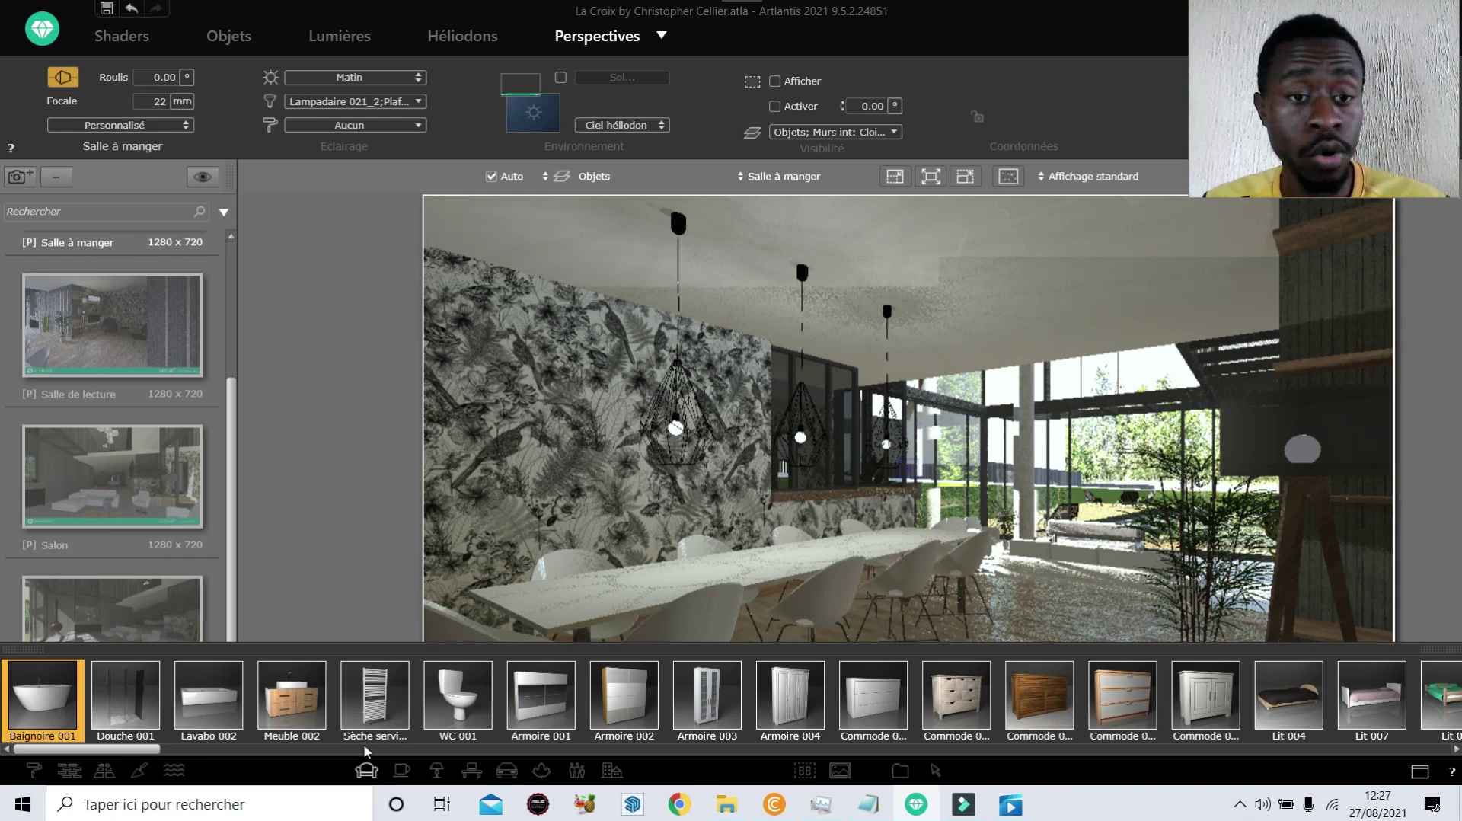
left_click(401, 770)
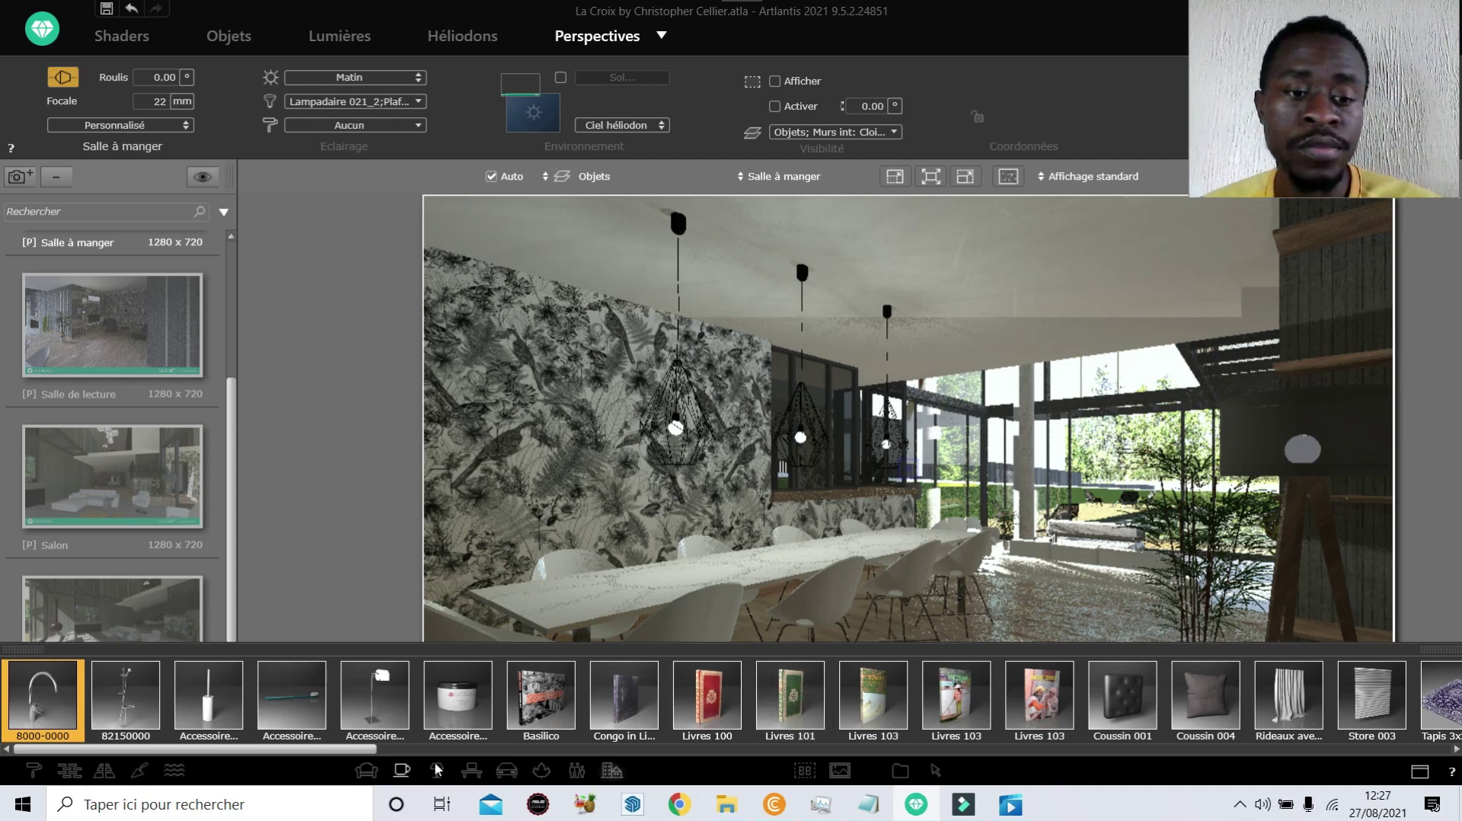
left_click(612, 771)
left_click(457, 778)
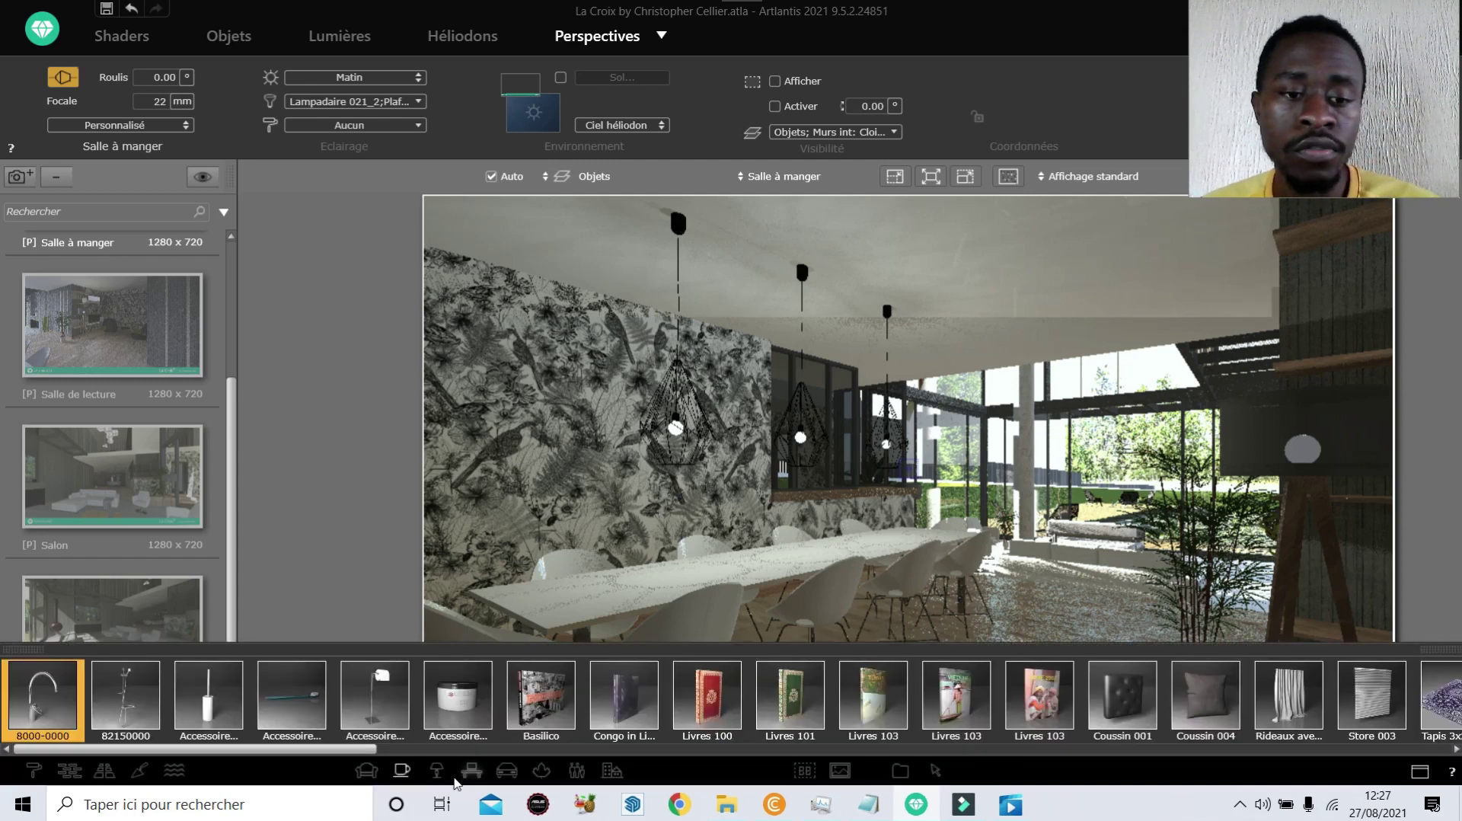
left_click(440, 772)
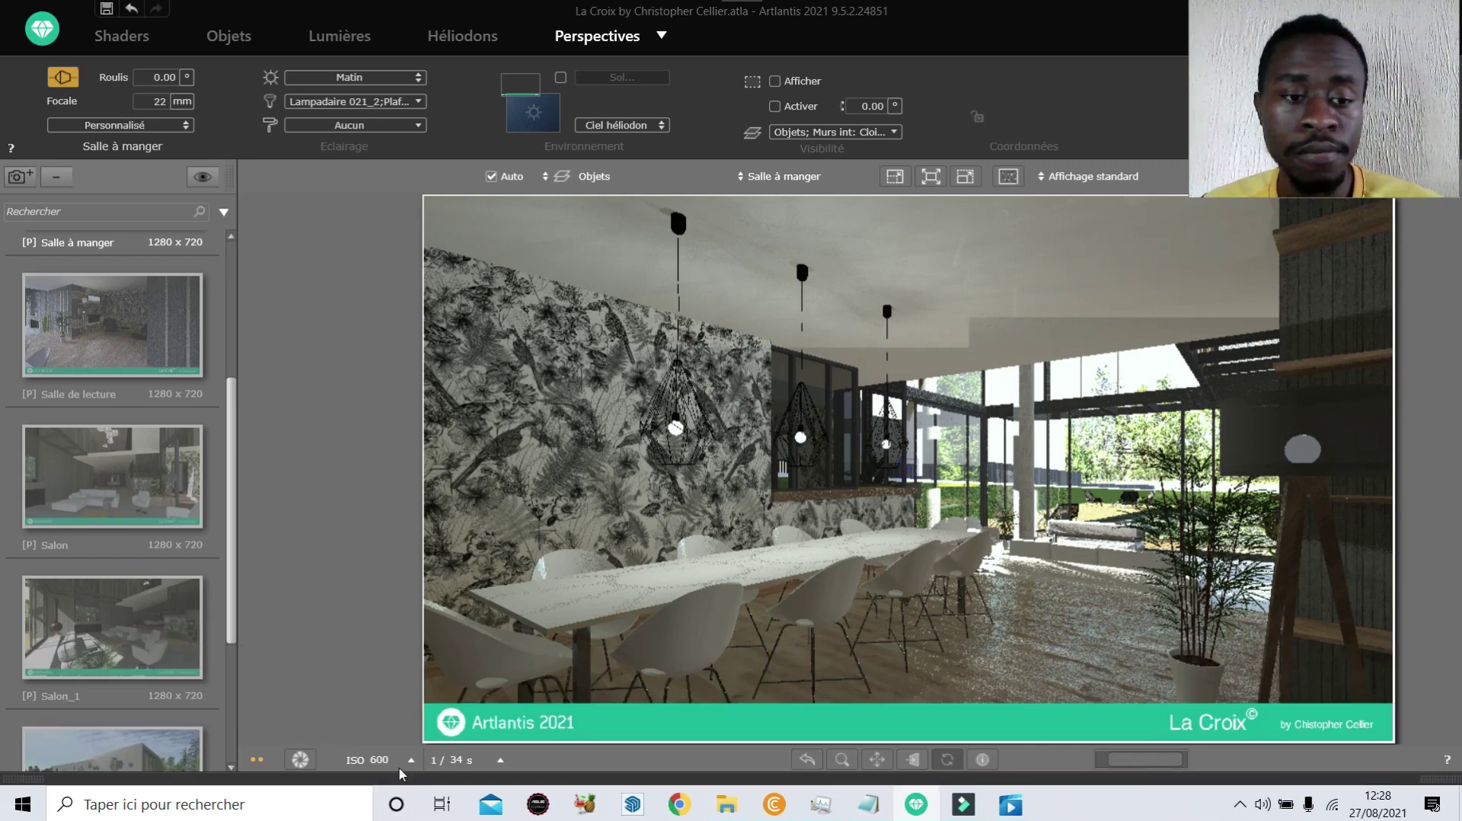
Browse the catalogue's office furniture, vehicle, plant, people, and outdoor and basic-shape object categories
left_click(267, 778)
left_click(468, 771)
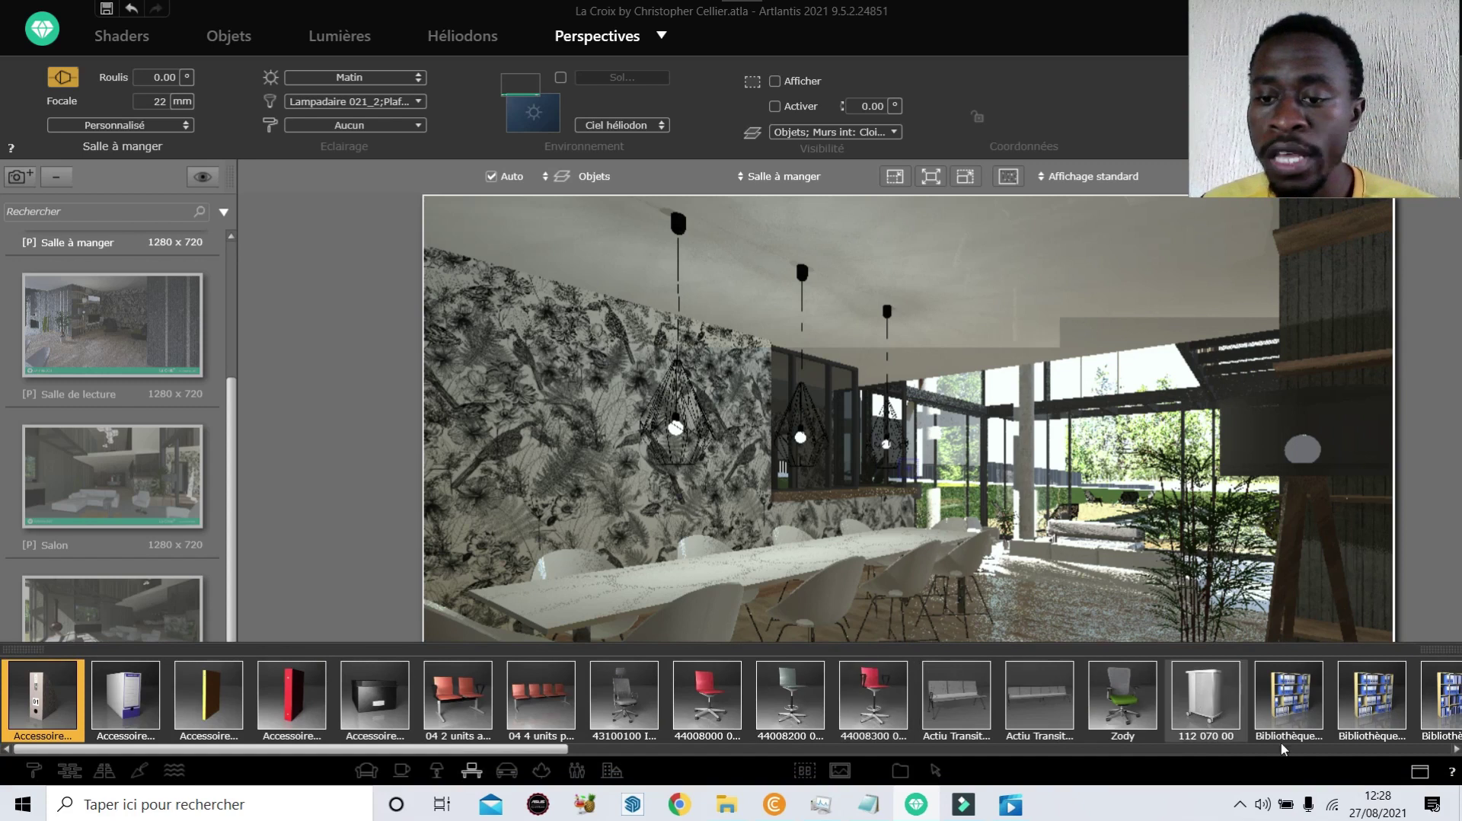
left_click(506, 770)
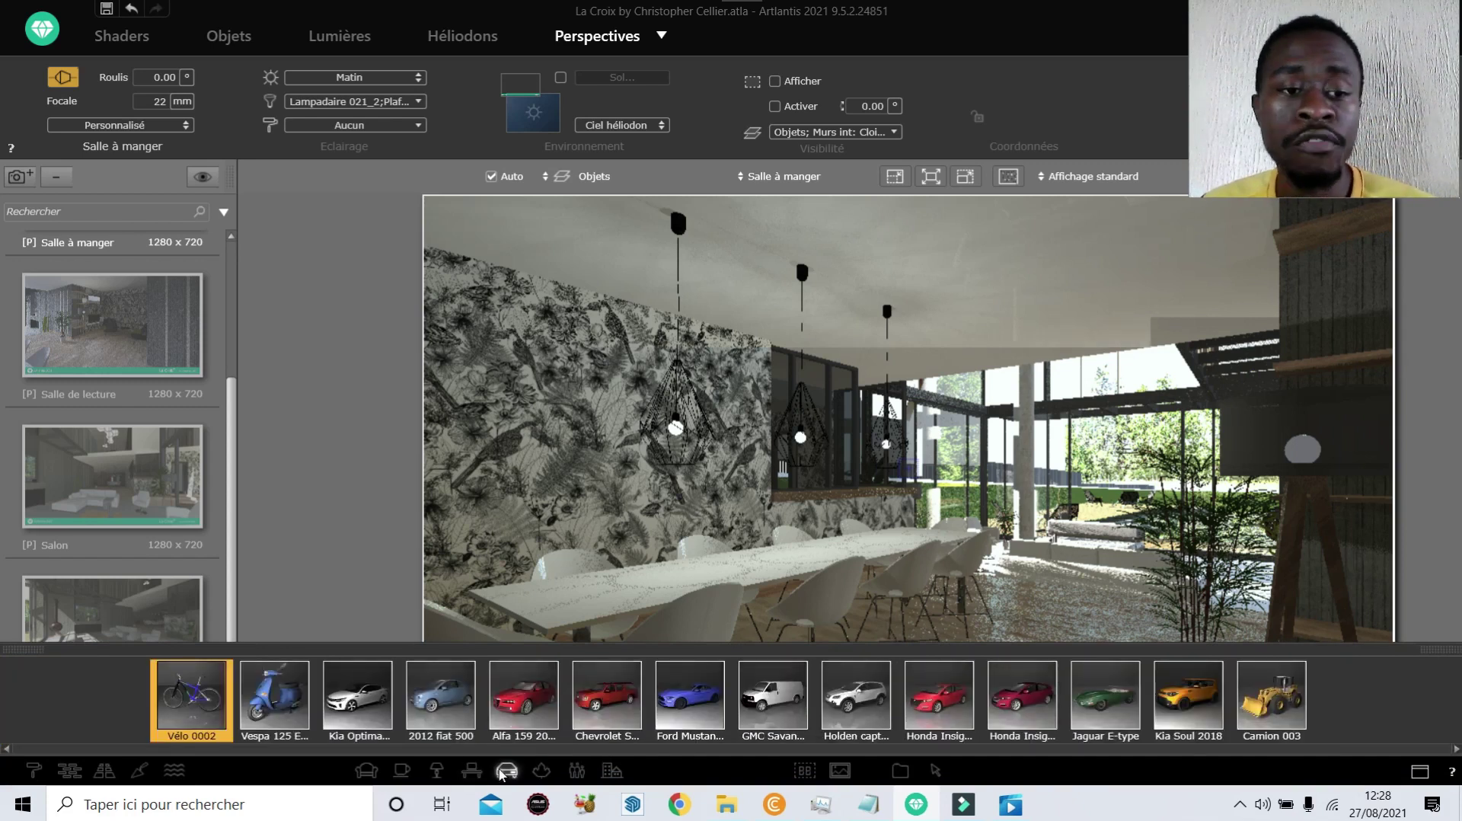
left_click(541, 770)
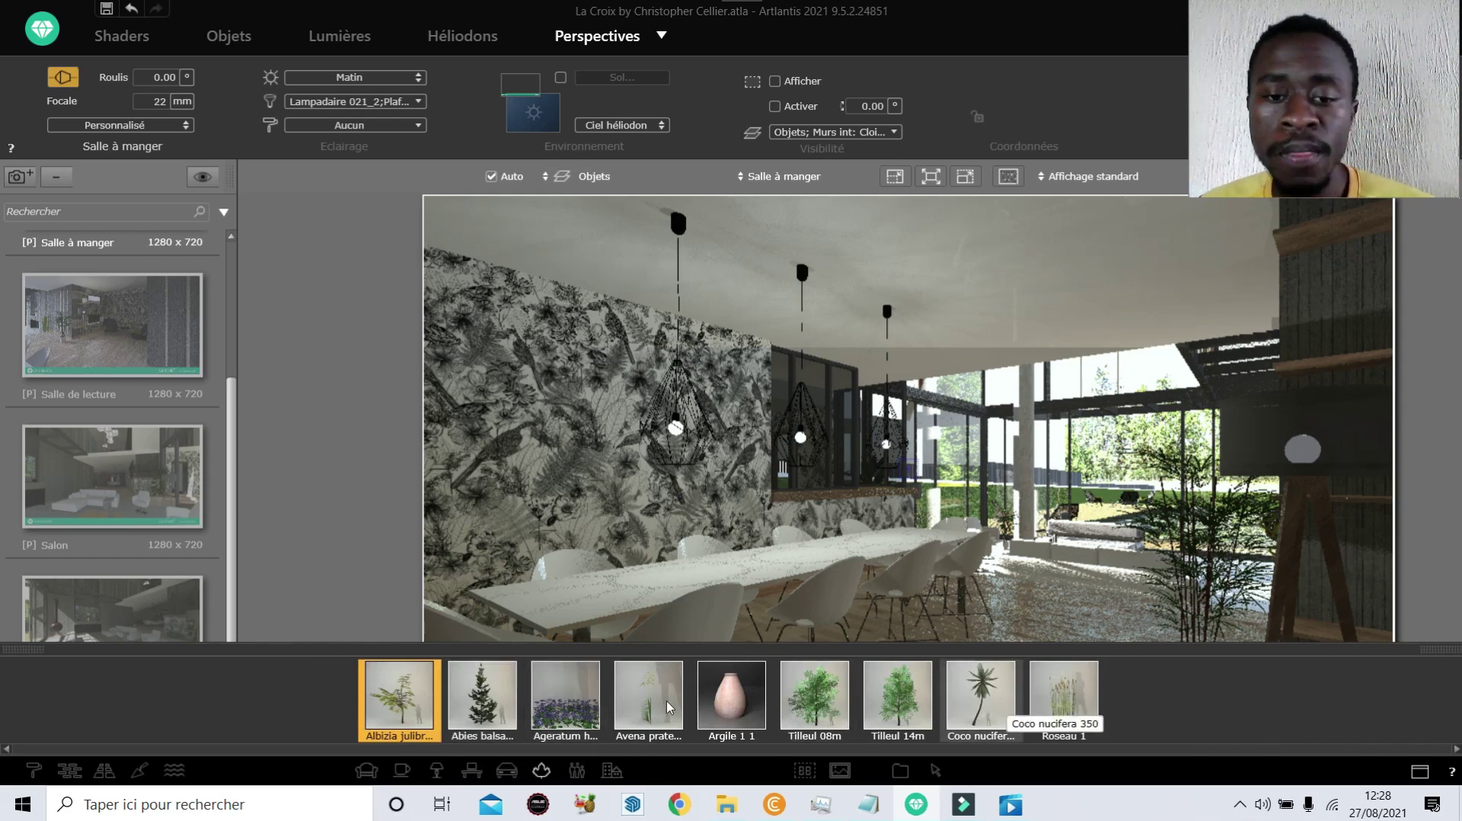
left_click(579, 772)
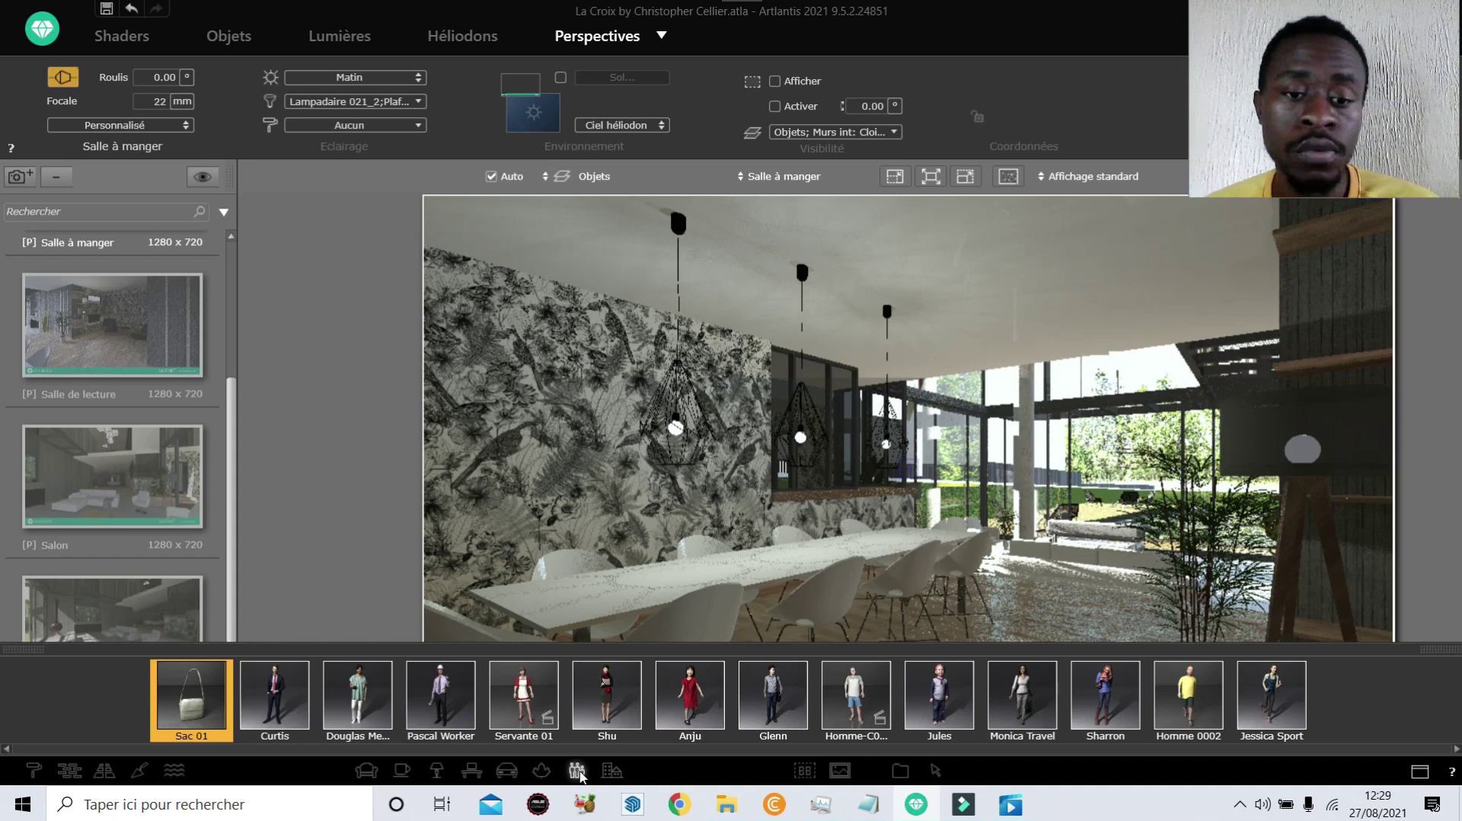
left_click(603, 771)
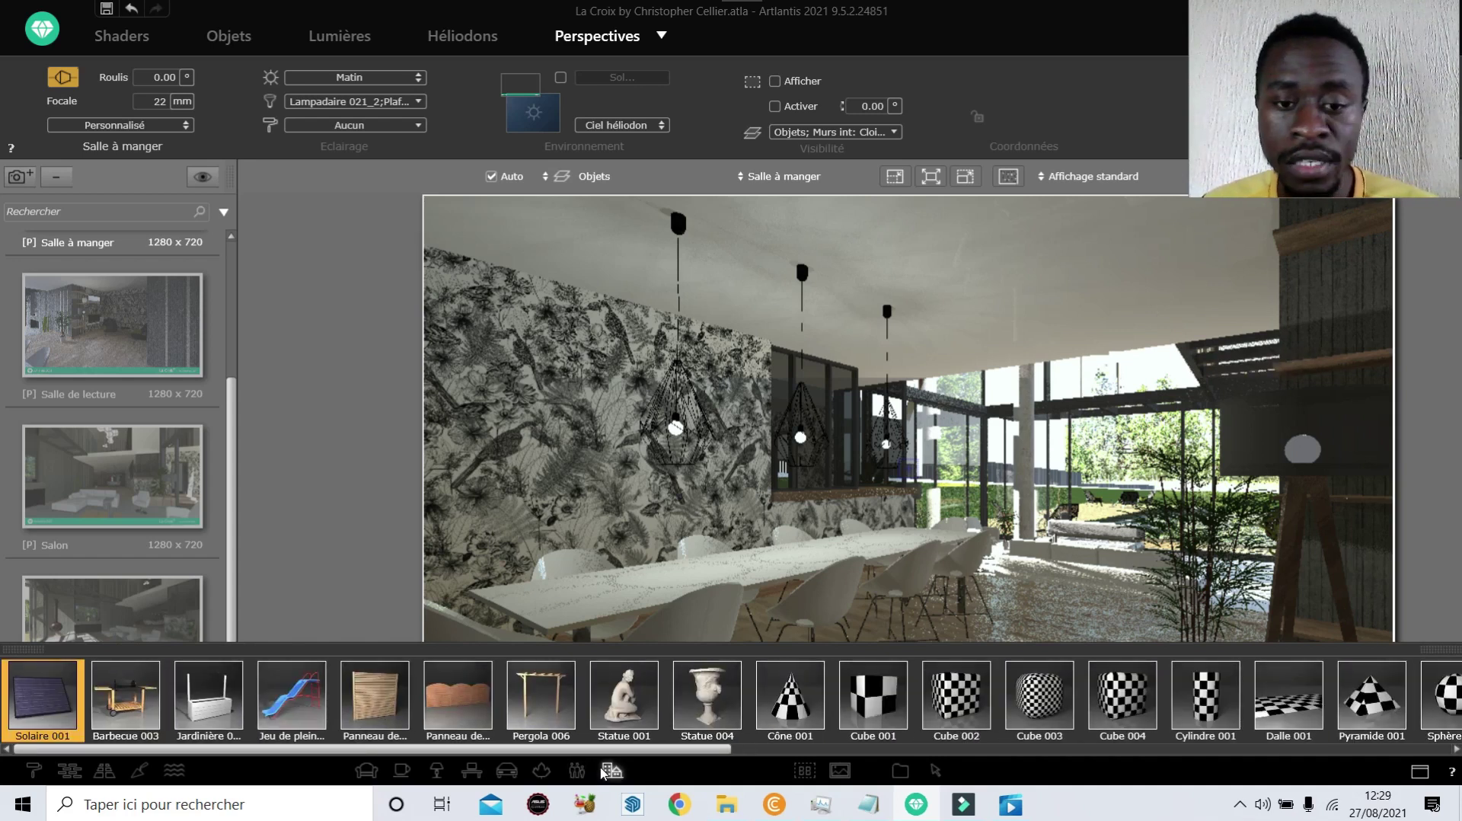
Browse the catalogue's people billboards and its image category of backgrounds, skies, details, foregrounds and posters
left_click(651, 761)
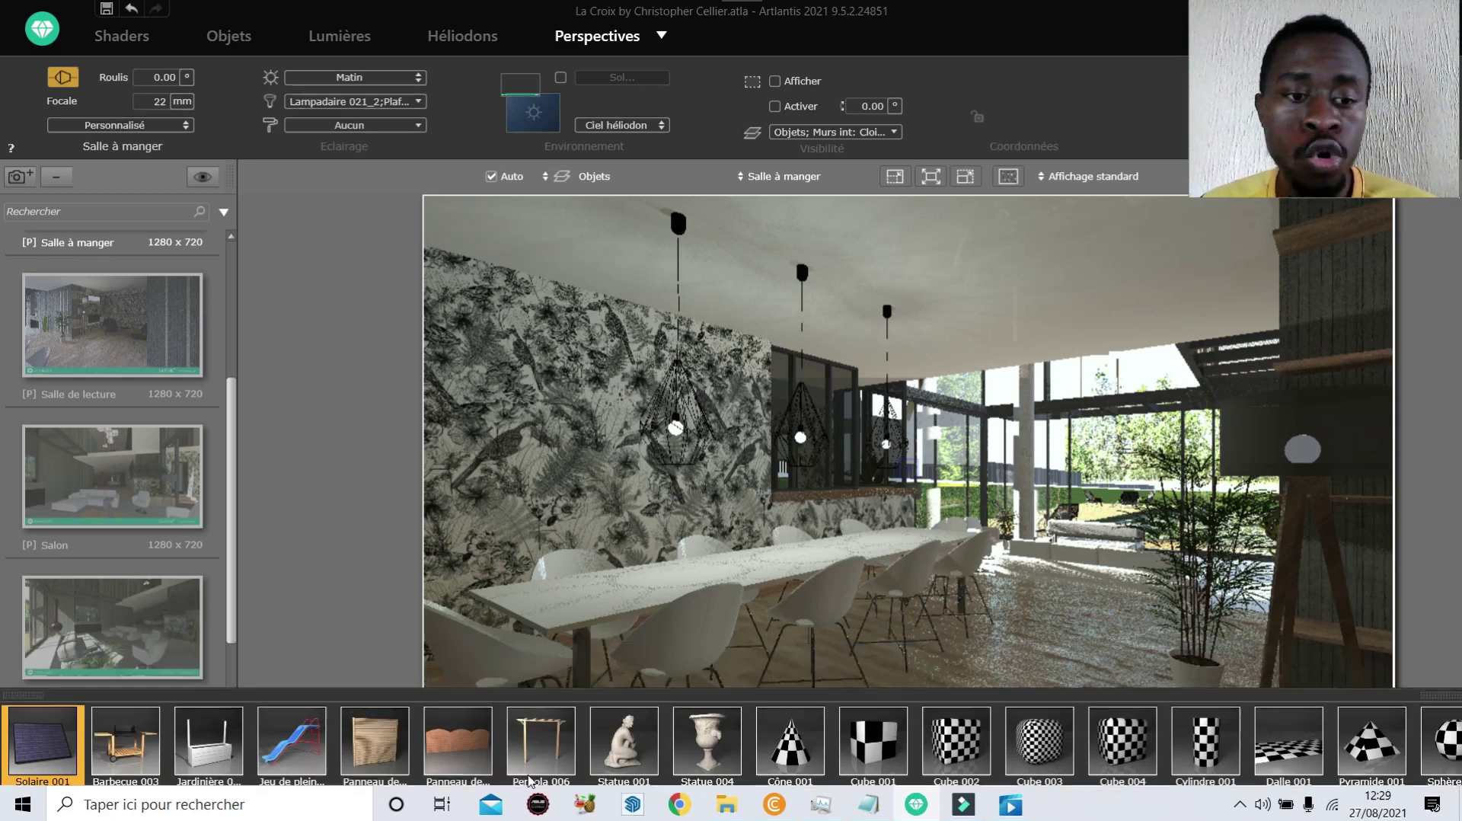
left_click(259, 760)
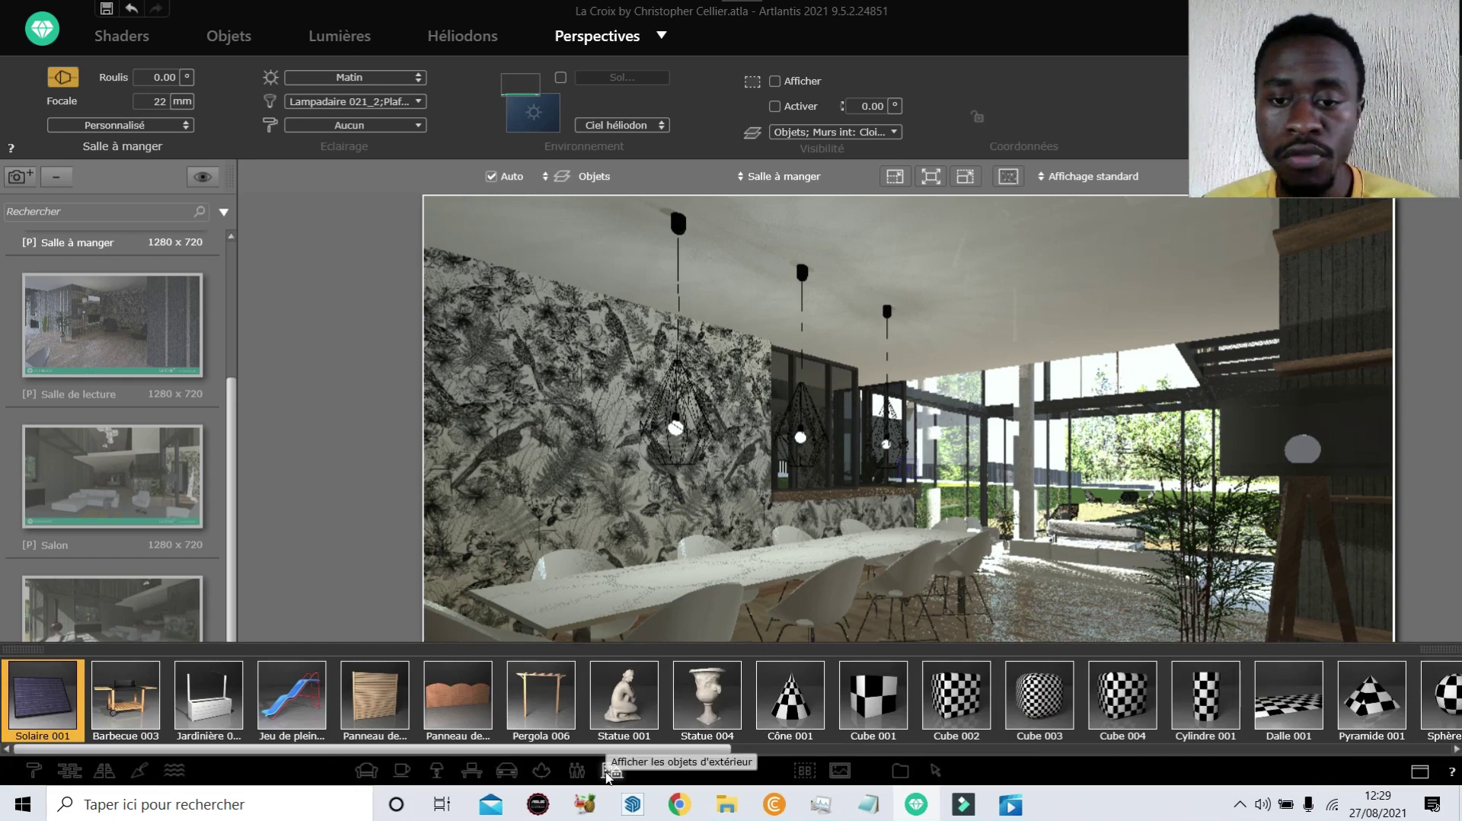
left_click(803, 771)
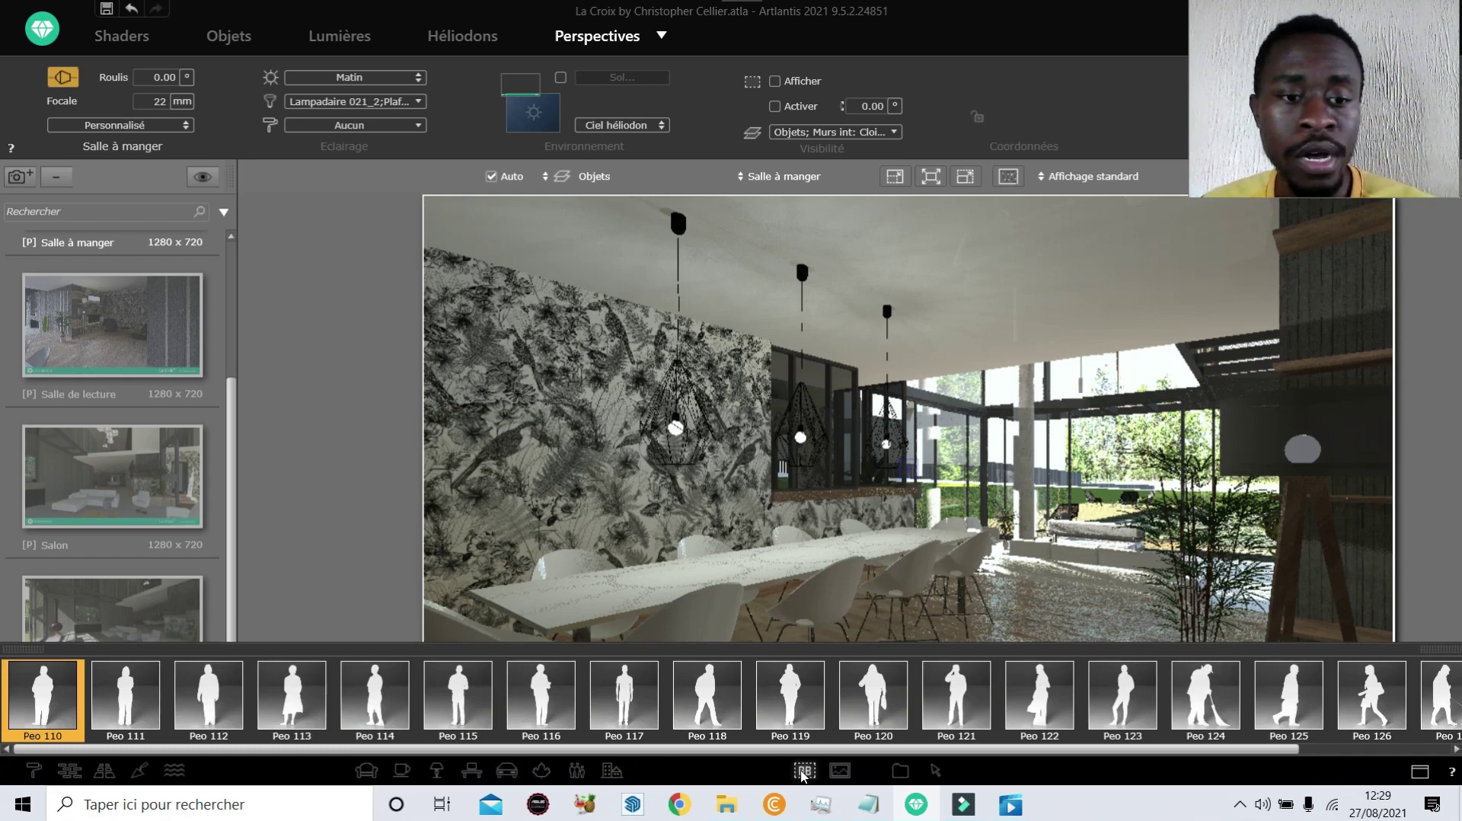
left_click(839, 772)
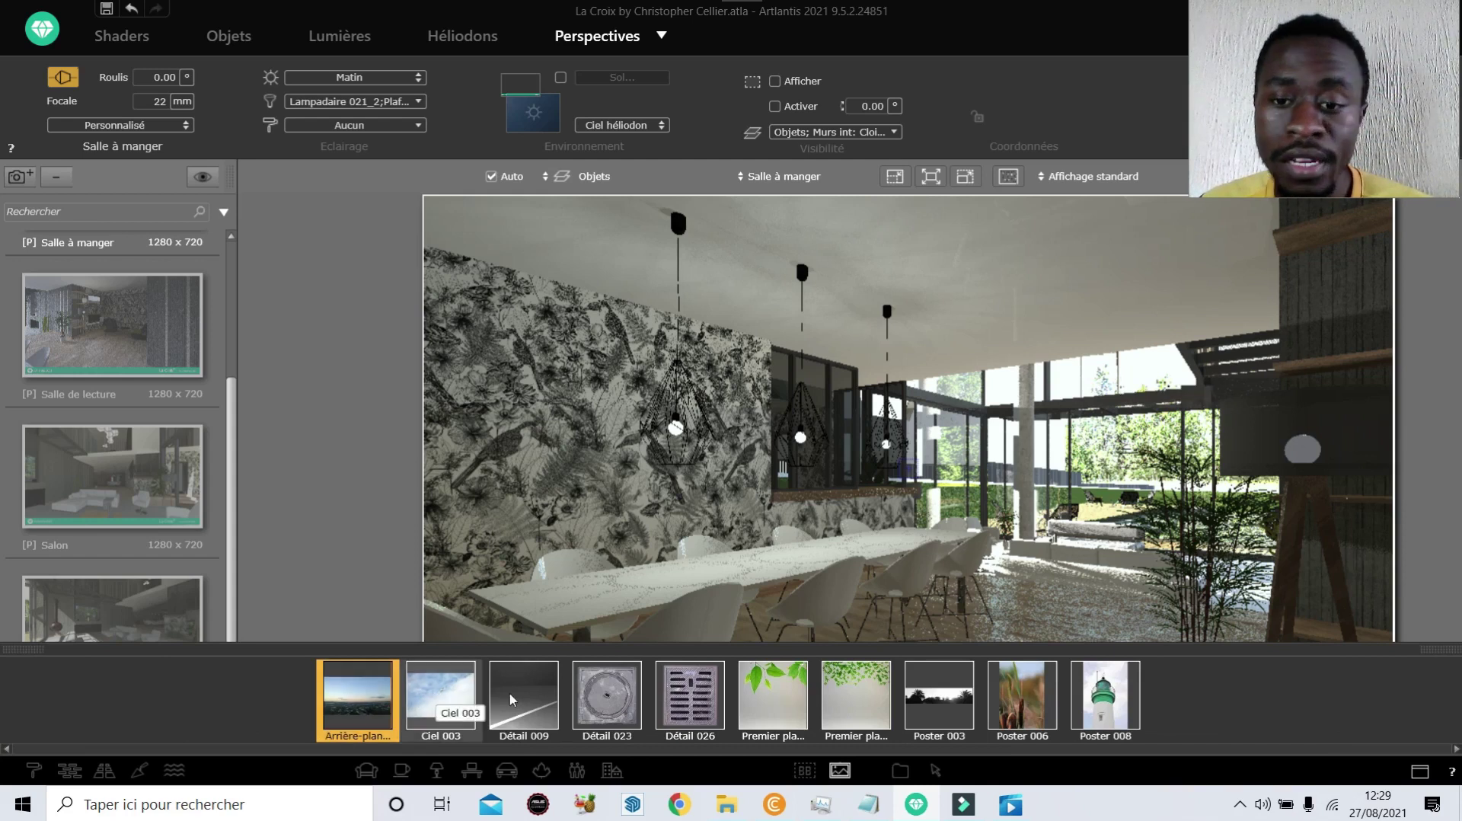
left_click(797, 635)
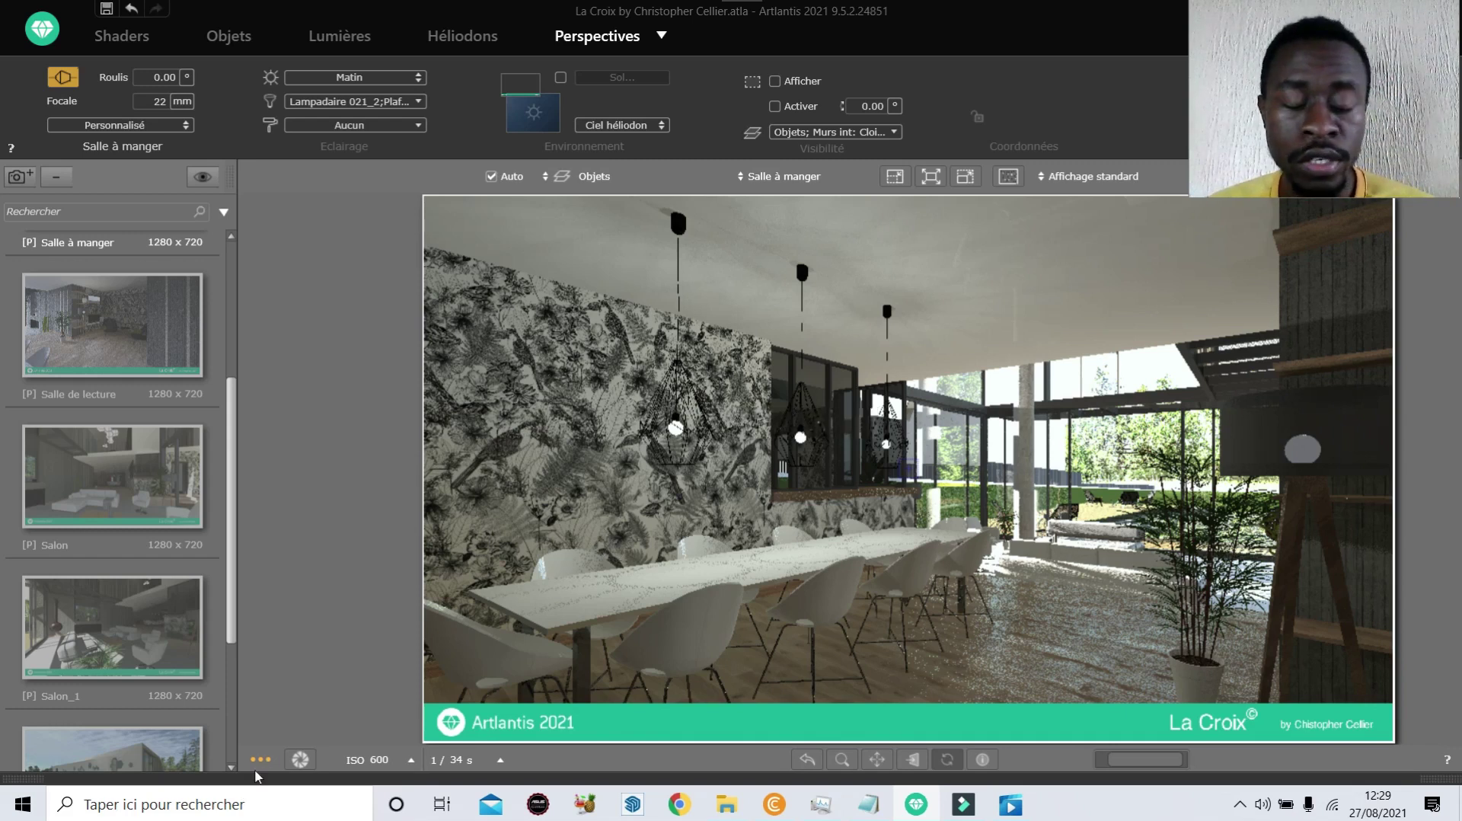
Browse the catalogue's folder category, the mixed collection of scene shaders and objects, and the brick shaders, then close the catalogue
mouse_move(244, 784)
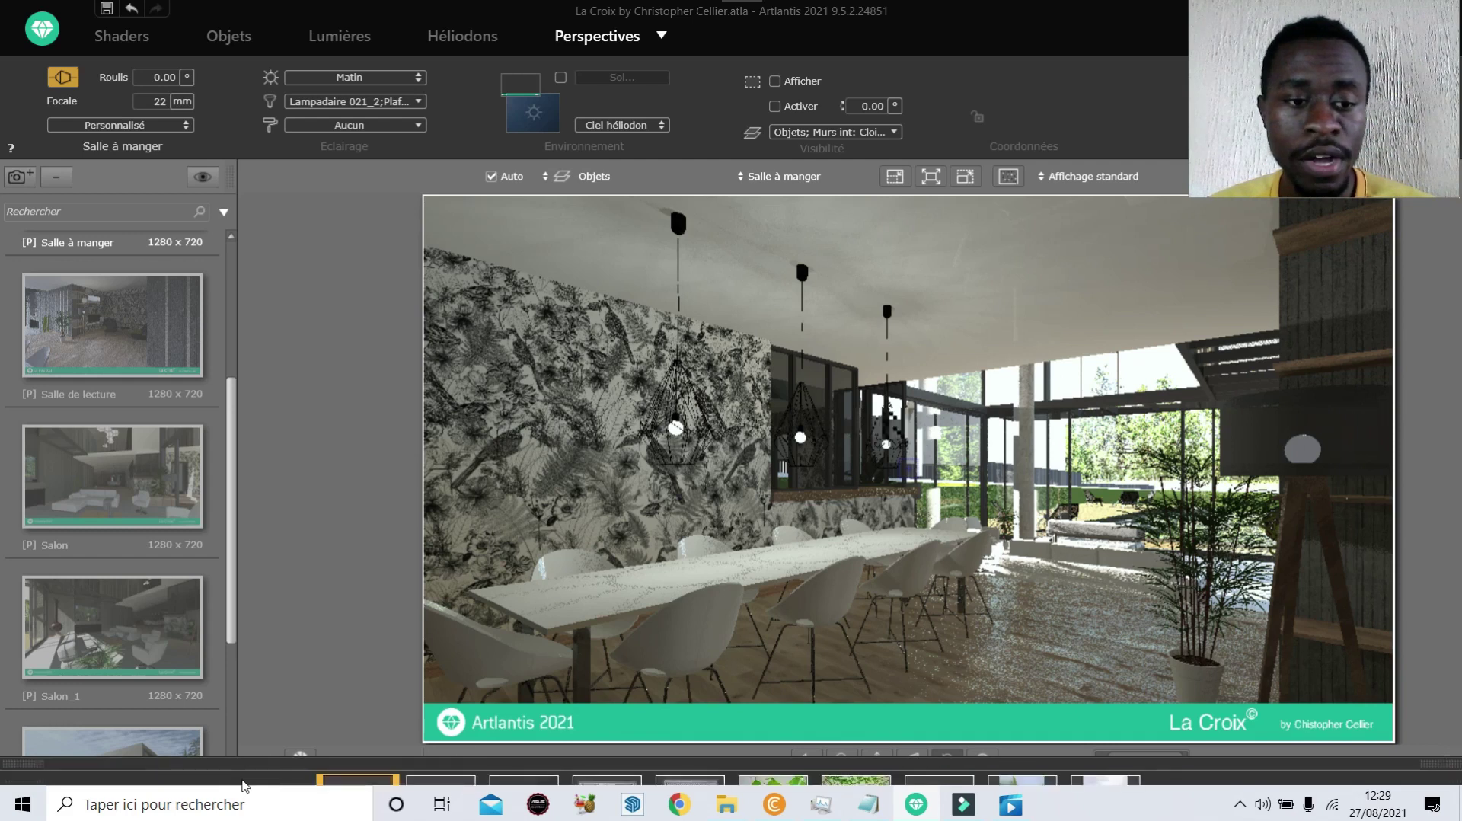
left_click(892, 768)
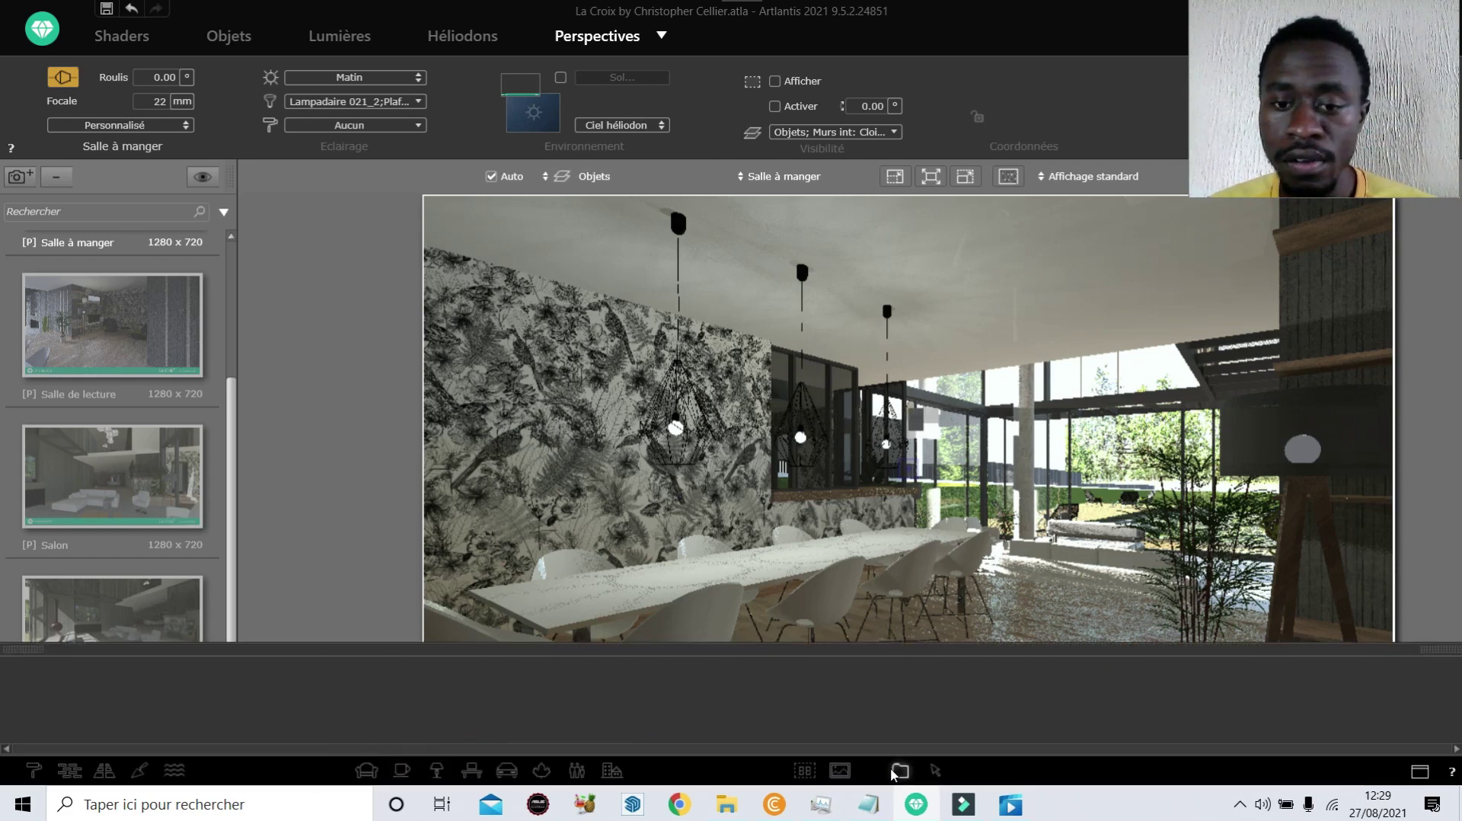
left_click(932, 772)
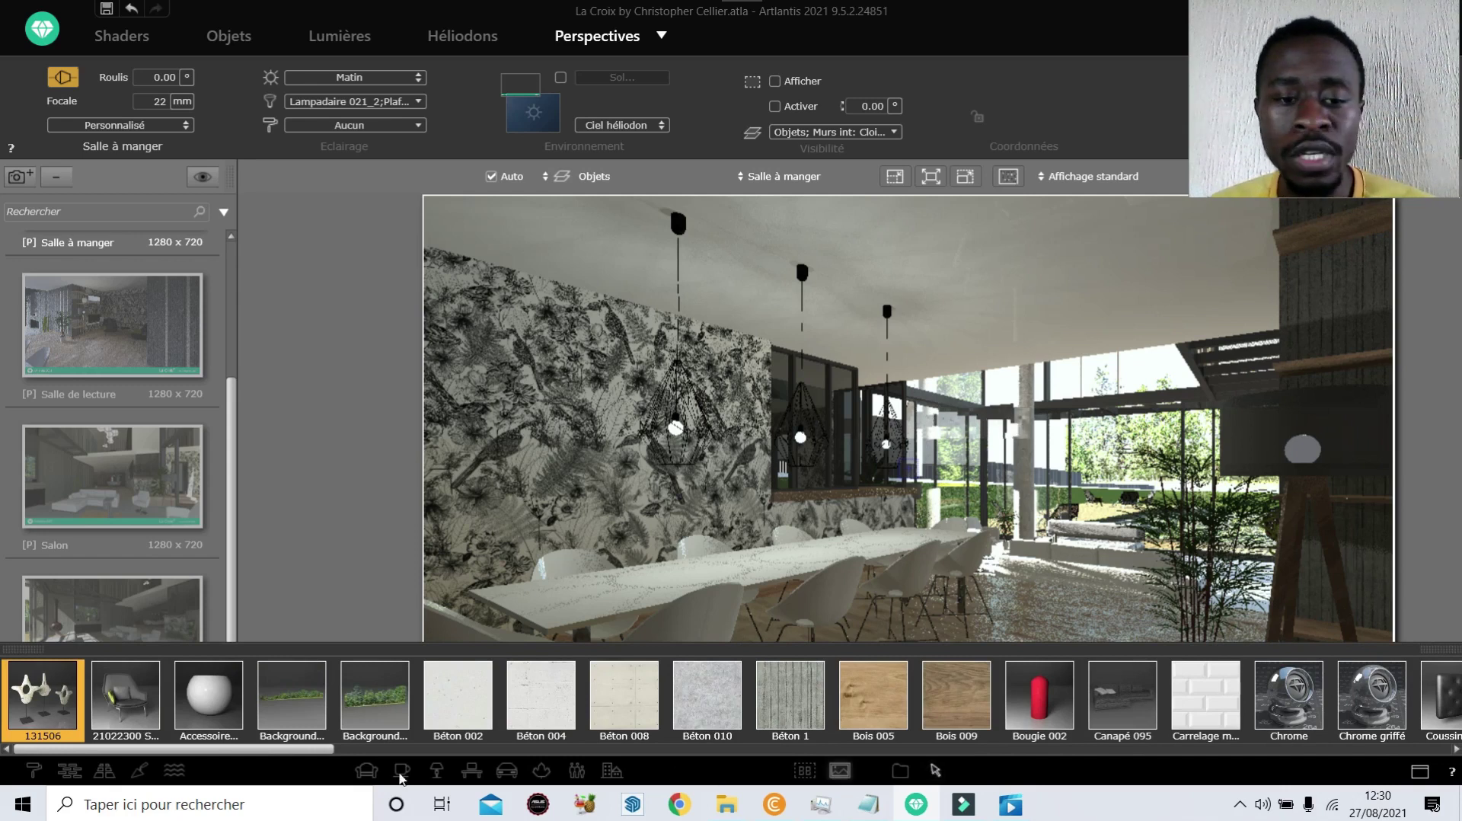
left_click(61, 773)
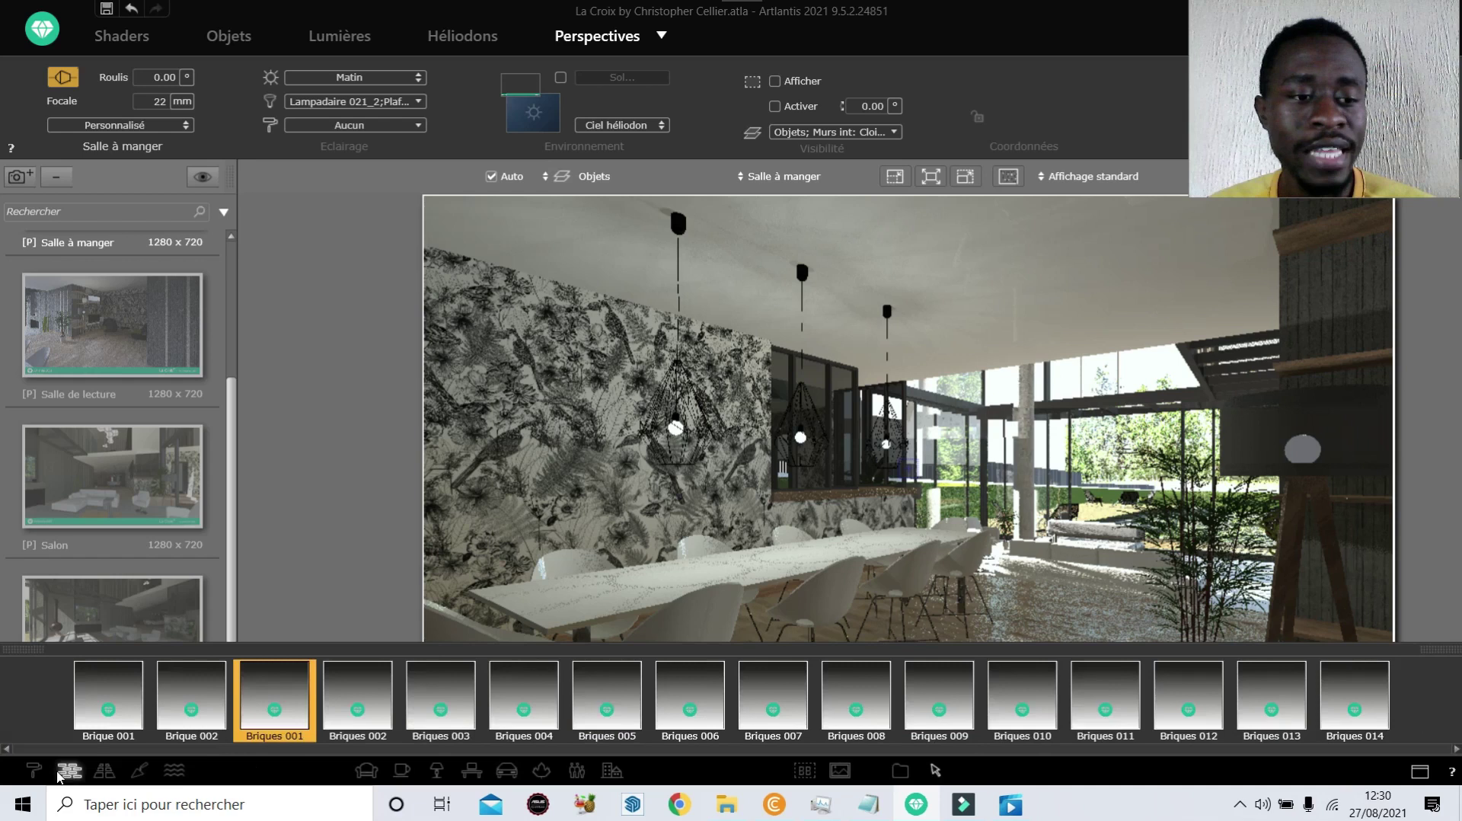
left_click(567, 774)
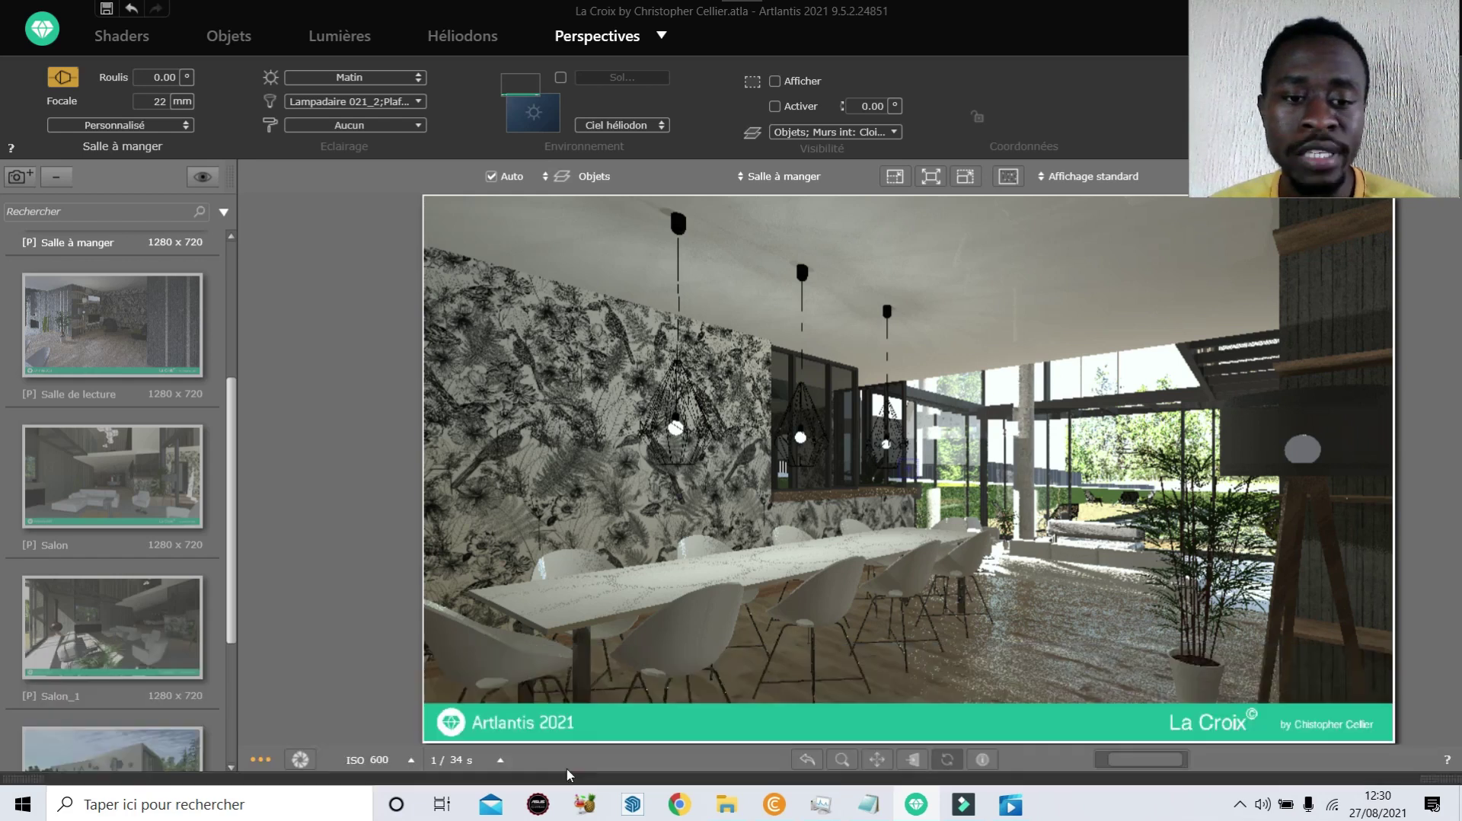